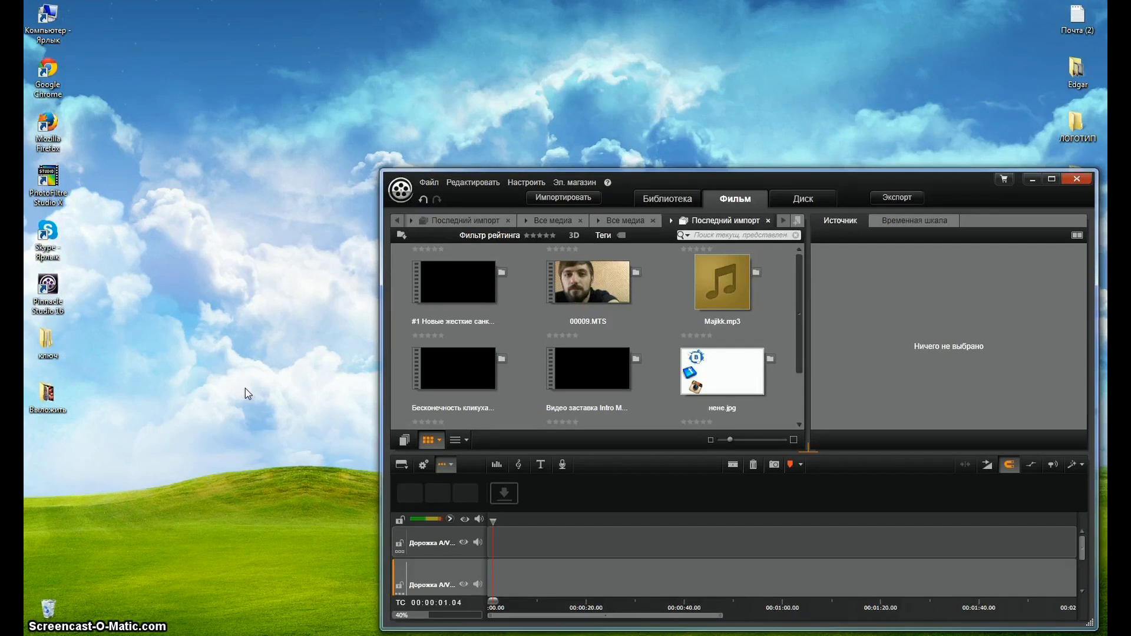
# Maximize the editor window and quick-import the "#2 Новые жесткие санкции США против России" video from the video folder on drive F:.
pyautogui.click(1052, 177)
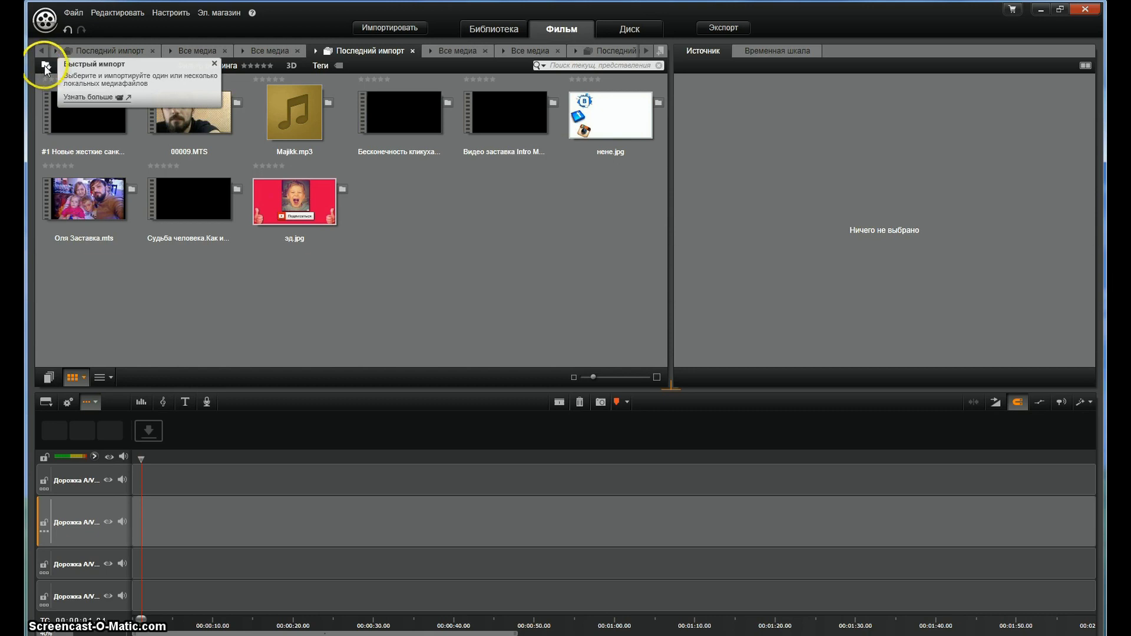
pyautogui.rightClick(439, 213)
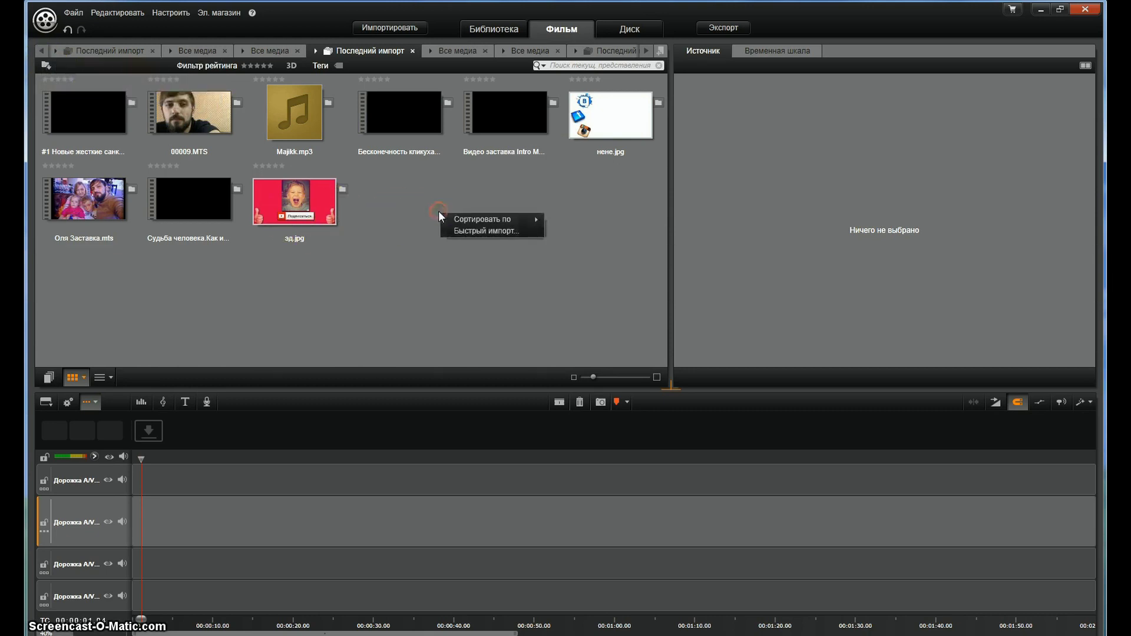
pyautogui.click(490, 231)
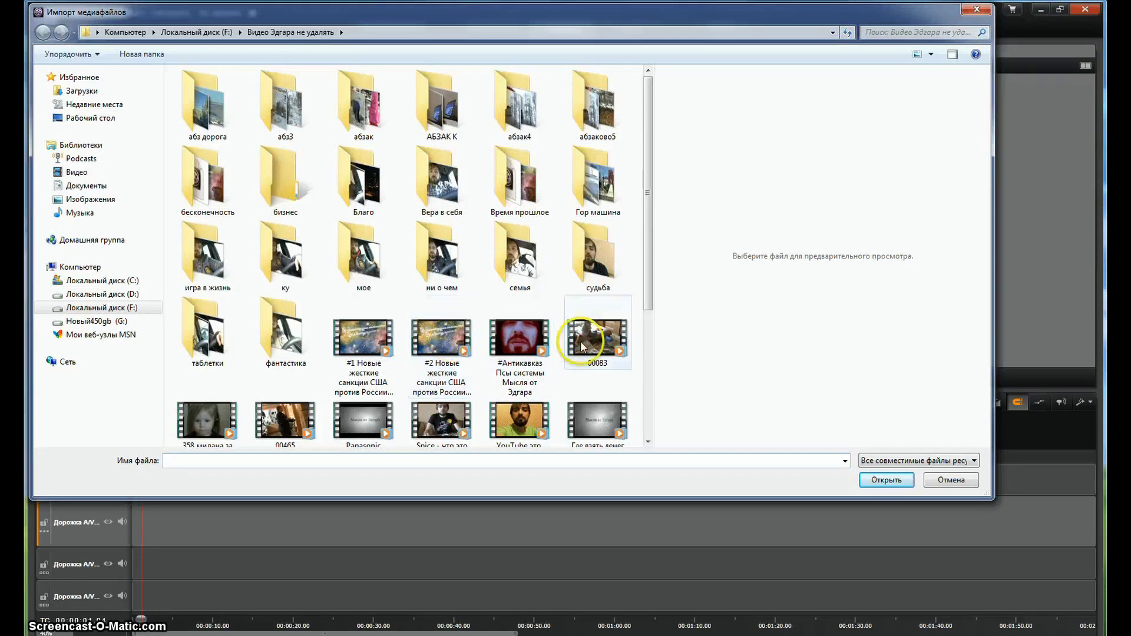
pyautogui.click(136, 308)
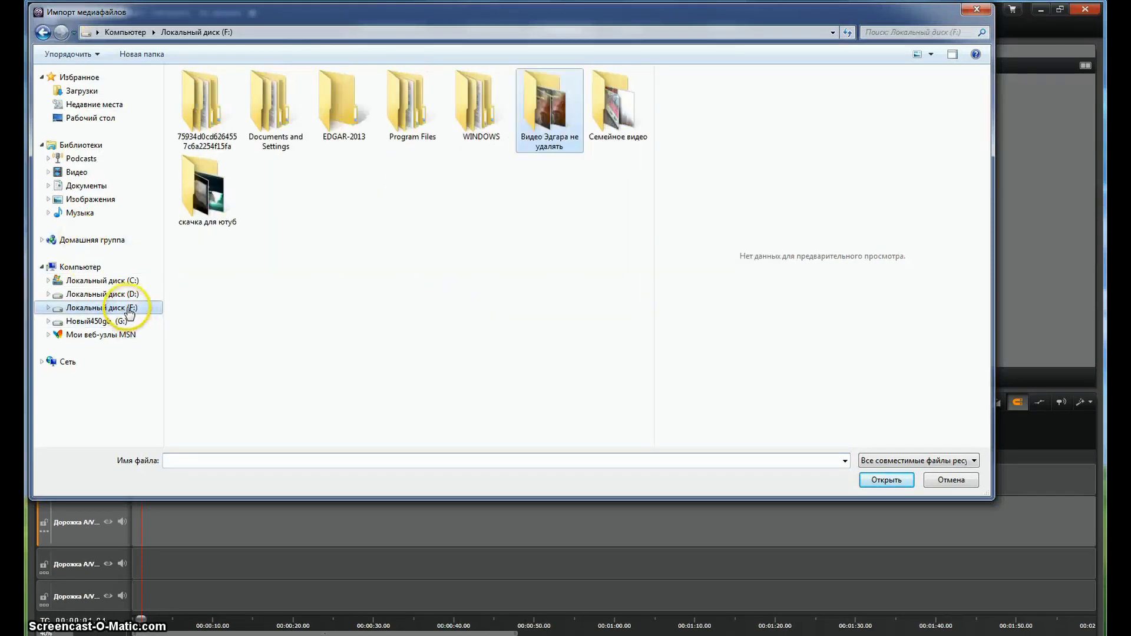
pyautogui.doubleClick(549, 112)
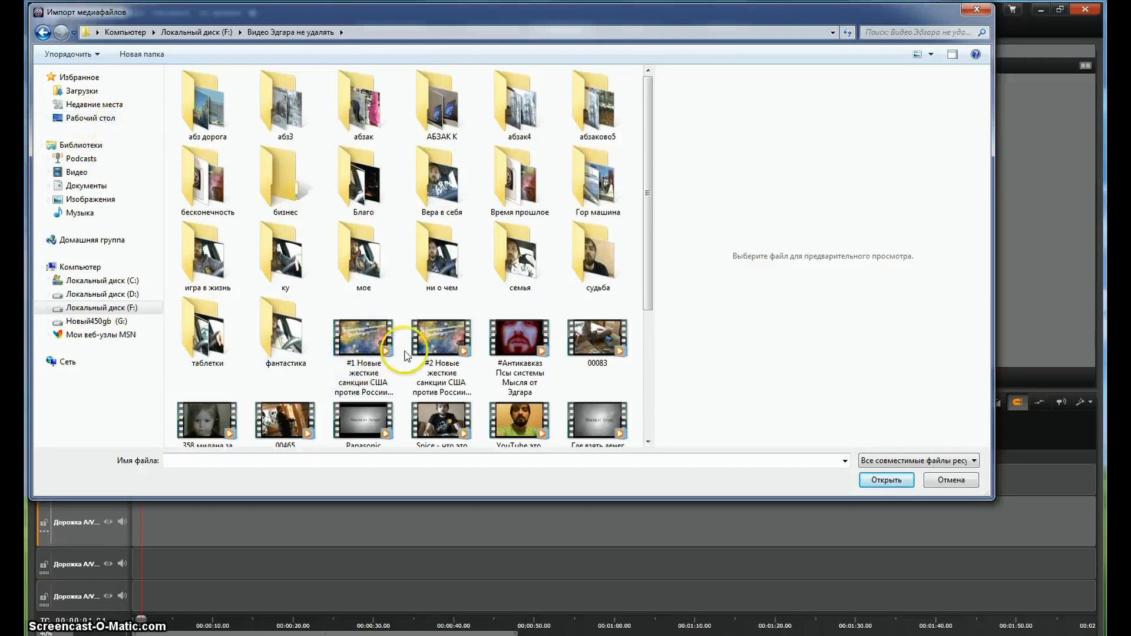
pyautogui.doubleClick(427, 337)
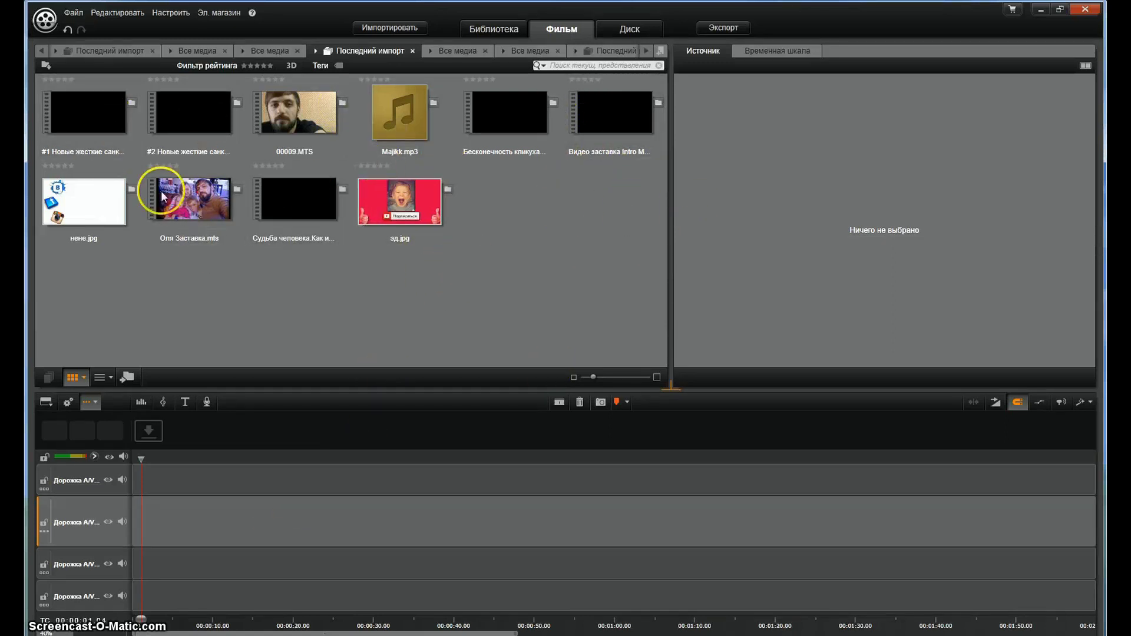
pyautogui.moveTo(594, 284); pyautogui.dragTo(72, 107)
pyautogui.rightClick(72, 107)
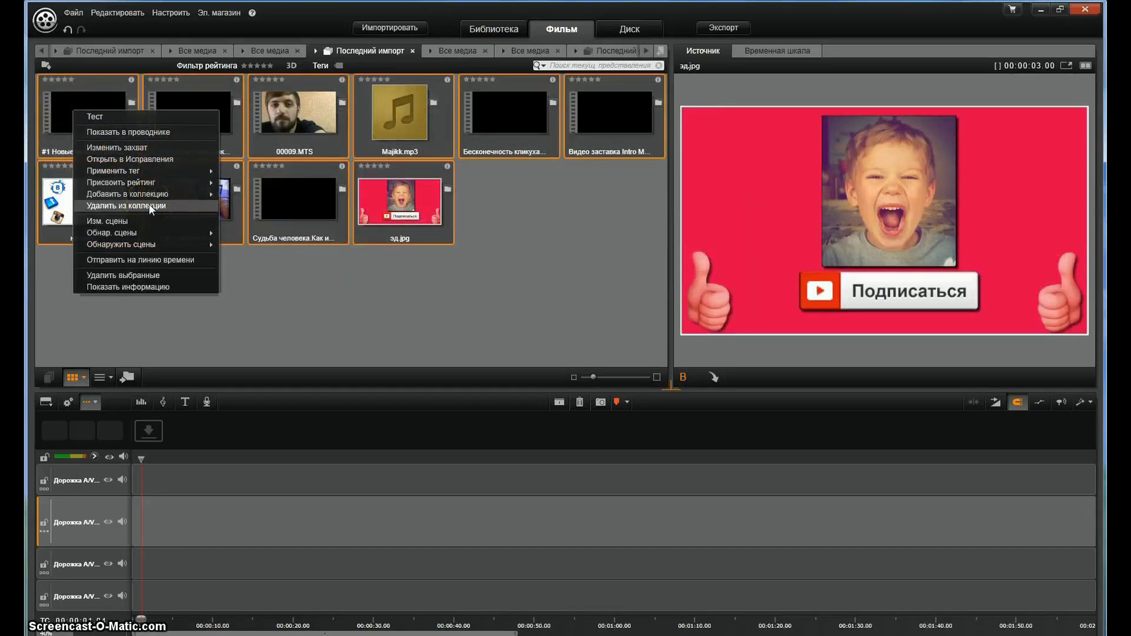
pyautogui.click(479, 235)
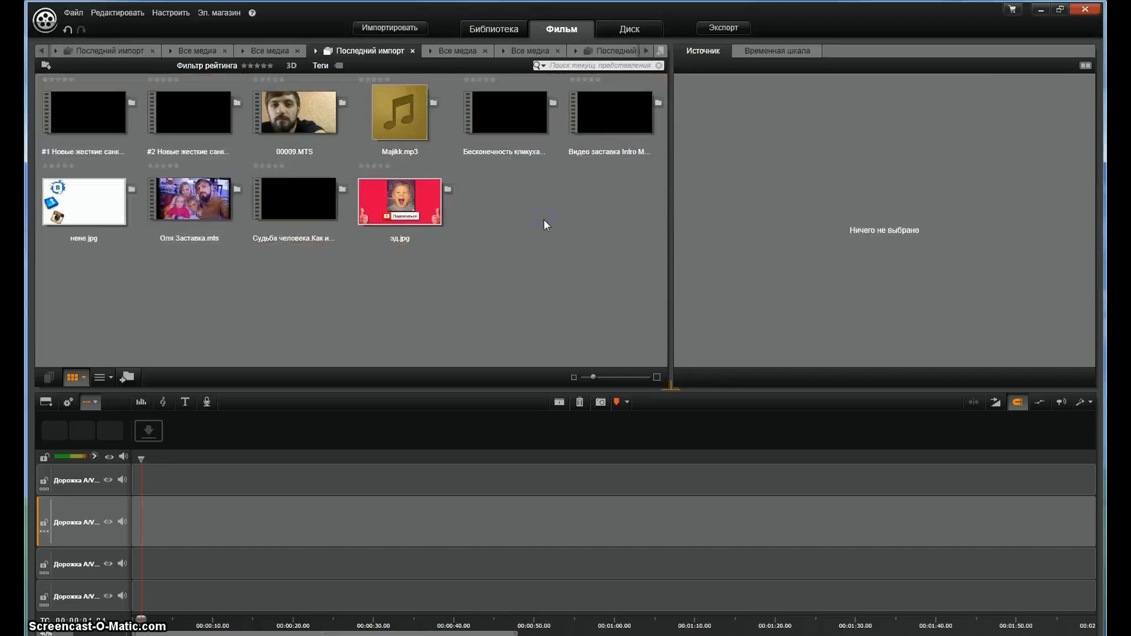
pyautogui.click(496, 252)
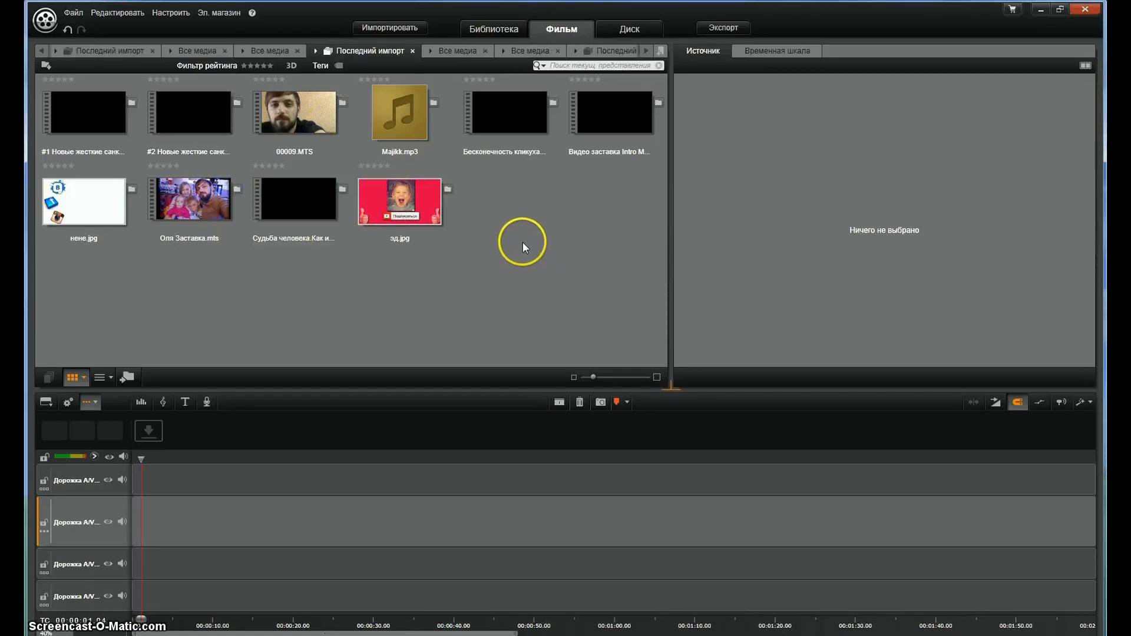
# Preview the "Видео заставка Intro" clip in the source viewer, pausing it and scrubbing back to 00:00:10.00.
pyautogui.click(614, 125)
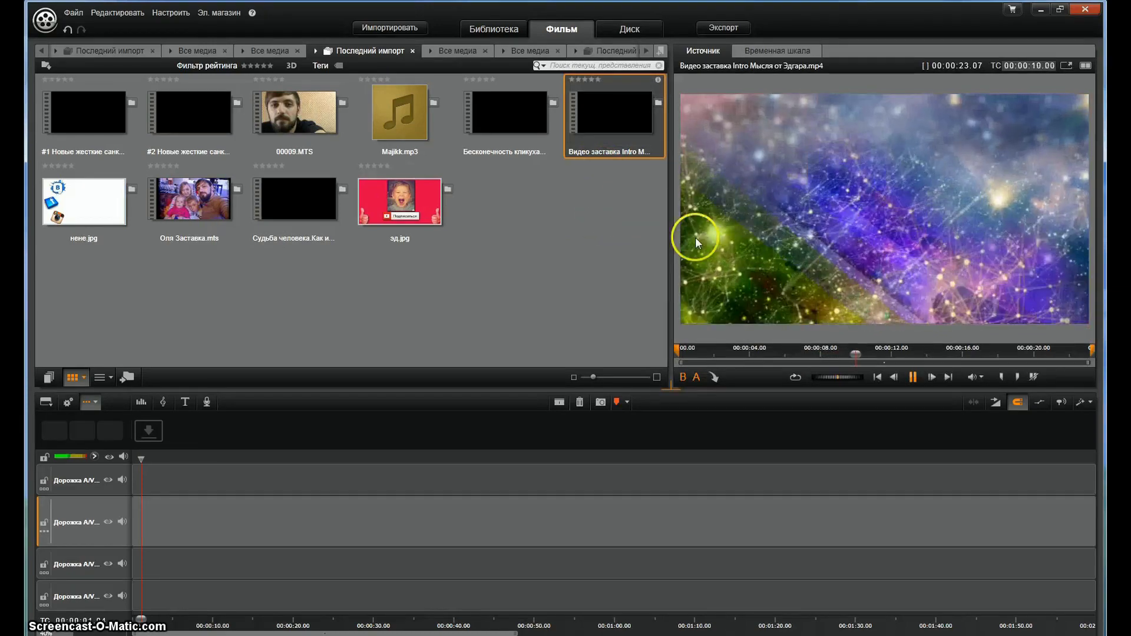
pyautogui.click(910, 377)
pyautogui.click(866, 261)
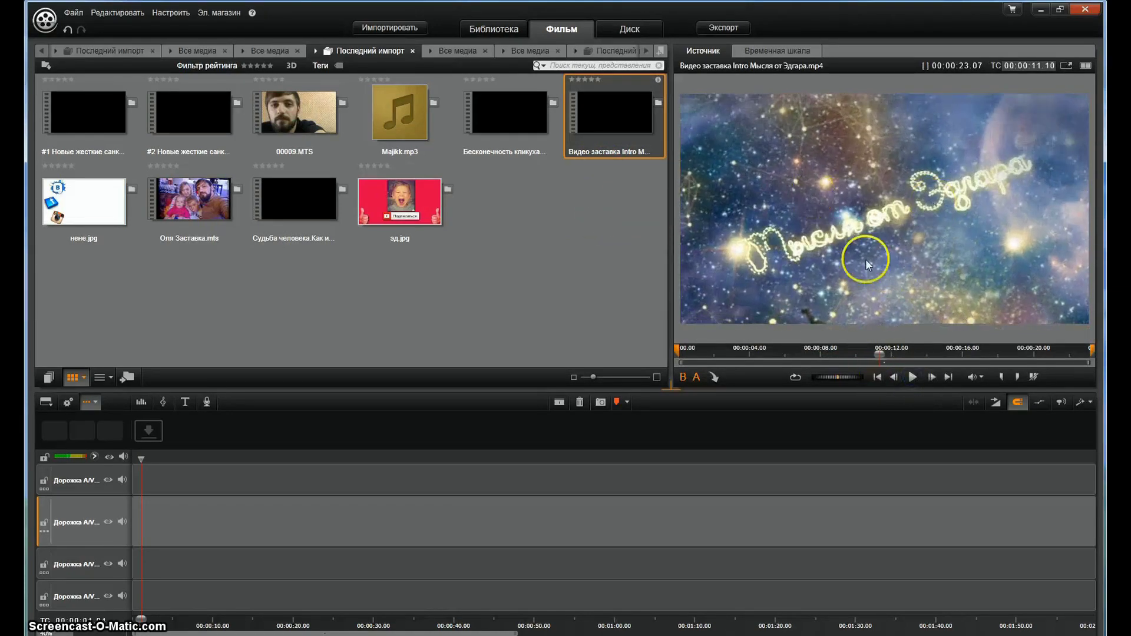
pyautogui.moveTo(878, 354)
pyautogui.mouseDown()
pyautogui.moveTo(710, 355)
pyautogui.moveTo(1035, 356)
pyautogui.moveTo(855, 356)
pyautogui.mouseUp()
pyautogui.click(719, 296)
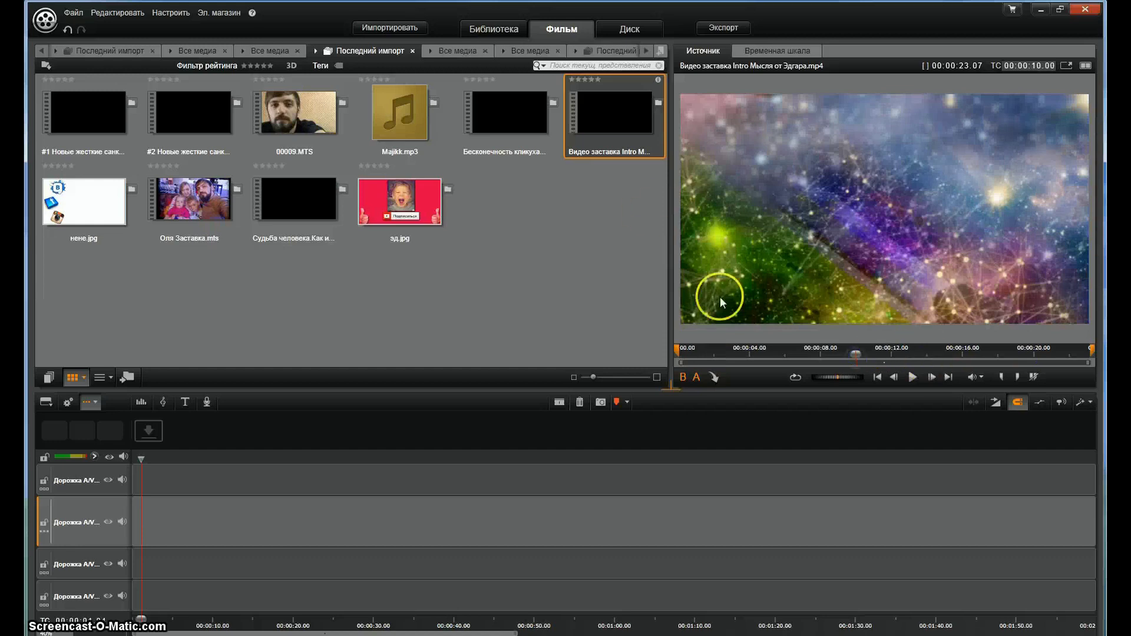
# Place the intro clip at the start of the second timeline track and insert a new track above the top track.
pyautogui.moveTo(615, 110)
pyautogui.mouseDown()
pyautogui.moveTo(397, 407)
pyautogui.moveTo(176, 538)
pyautogui.moveTo(144, 521)
pyautogui.mouseUp()
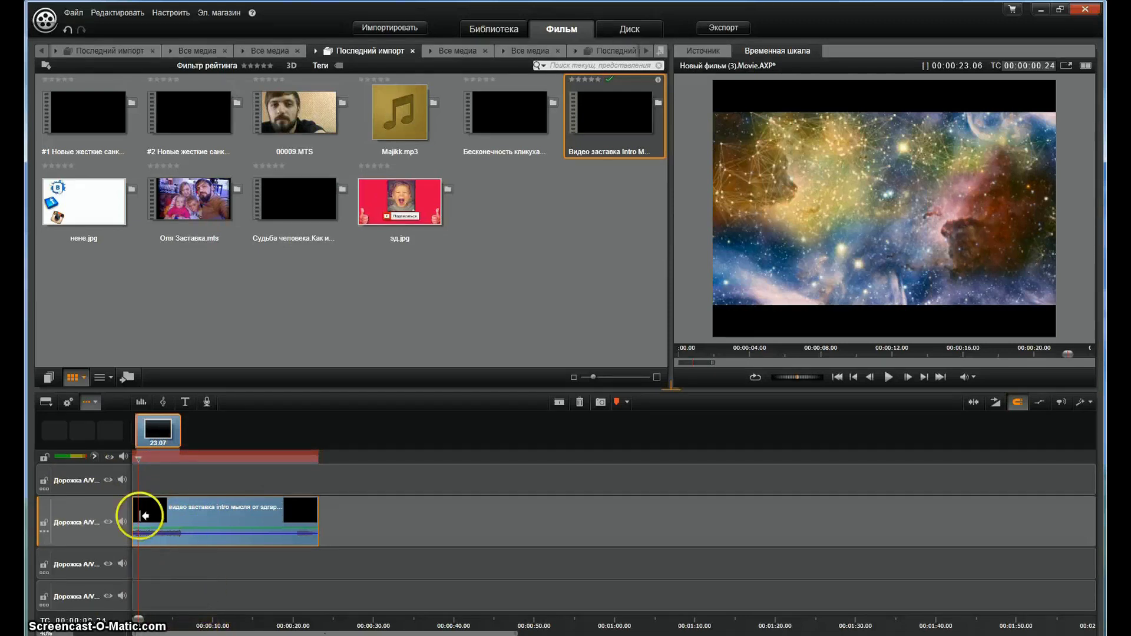
pyautogui.click(108, 488)
pyautogui.rightClick(108, 488)
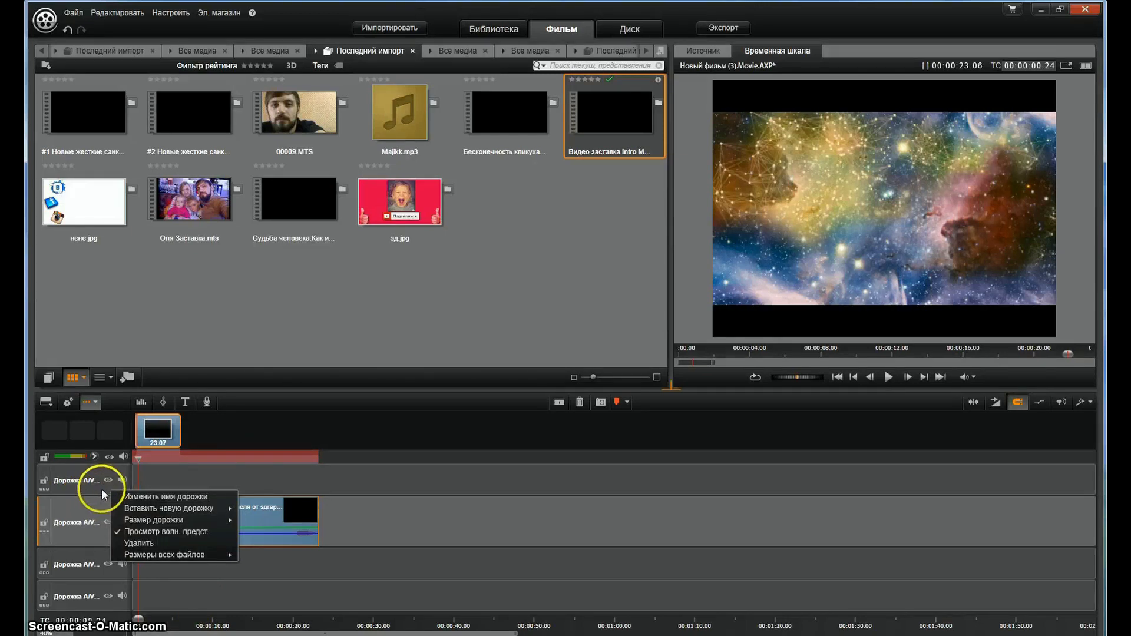
pyautogui.moveTo(147, 507)
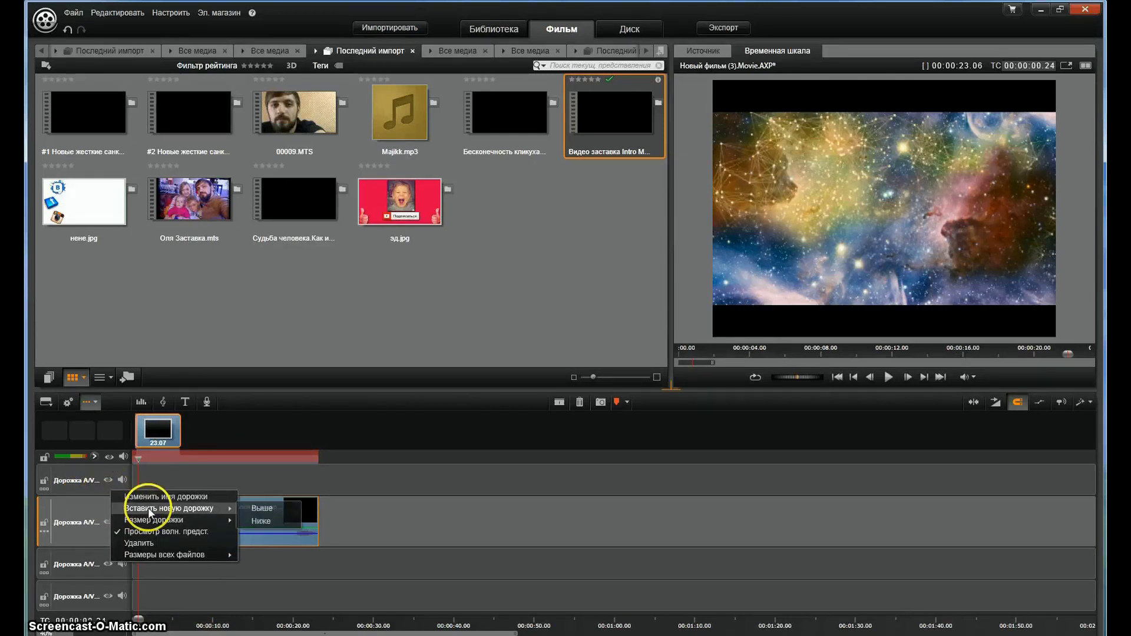
pyautogui.click(259, 509)
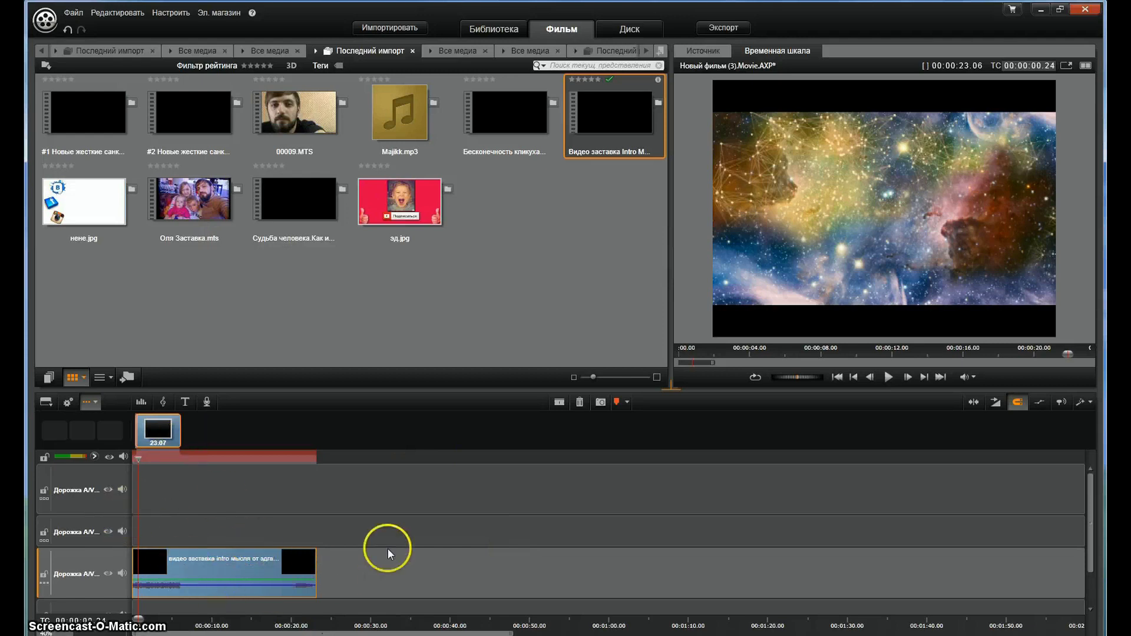
# Scrub through the intro clip on the timeline to 00:00:13.22 to check its picture.
pyautogui.scroll(-1, 388, 549)
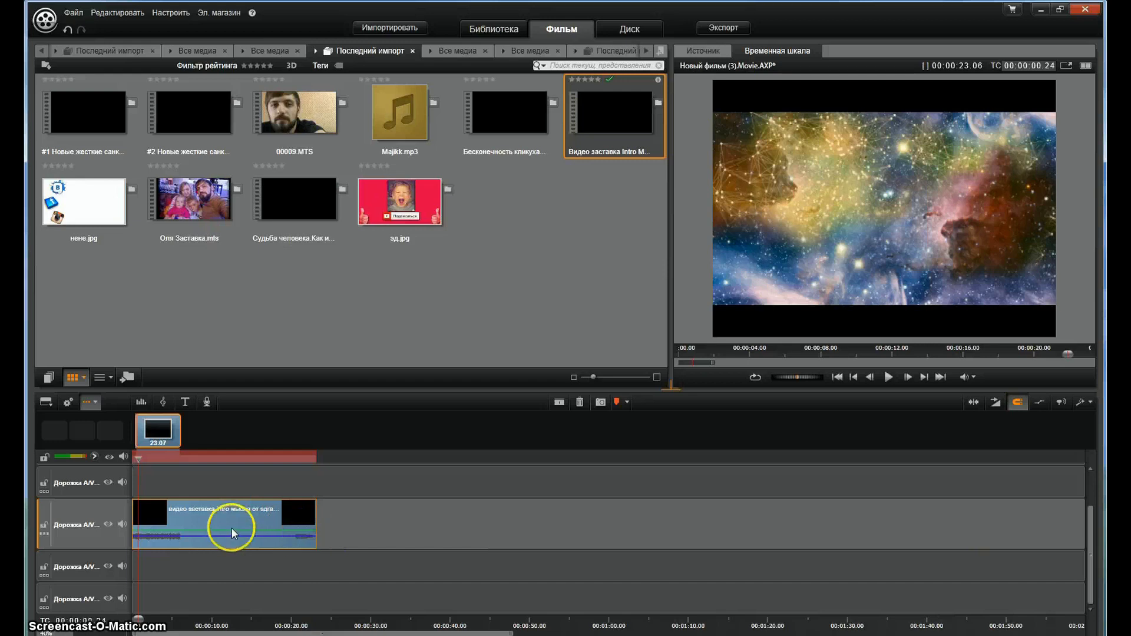
pyautogui.click(160, 459)
pyautogui.moveTo(161, 459); pyautogui.dragTo(241, 463)
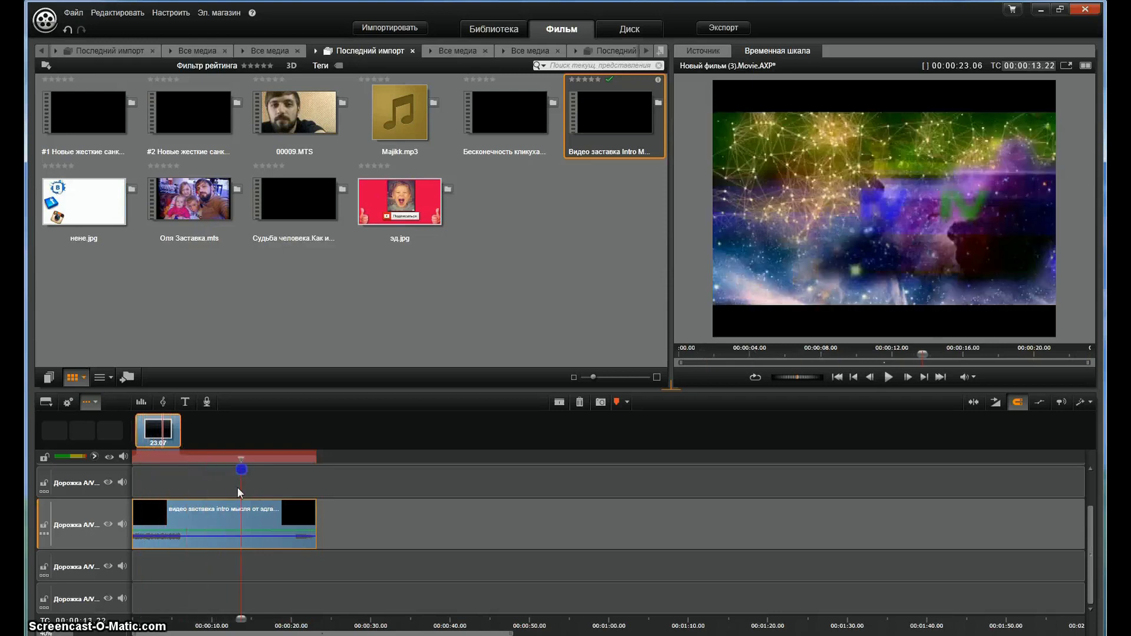
pyautogui.click(221, 523)
pyautogui.click(147, 464)
# Set the timeline to widescreen 16:9 with size HD 1920x1080, apply it, and check the picture by scrubbing to 00:00:13.12.
pyautogui.click(69, 403)
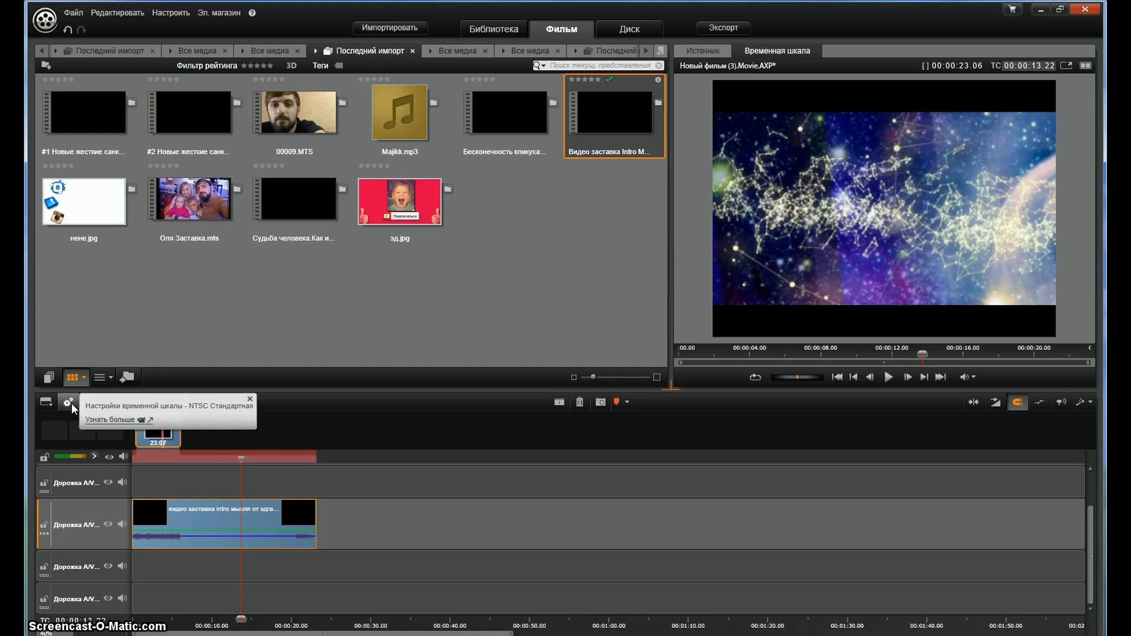
pyautogui.click(71, 405)
pyautogui.click(69, 404)
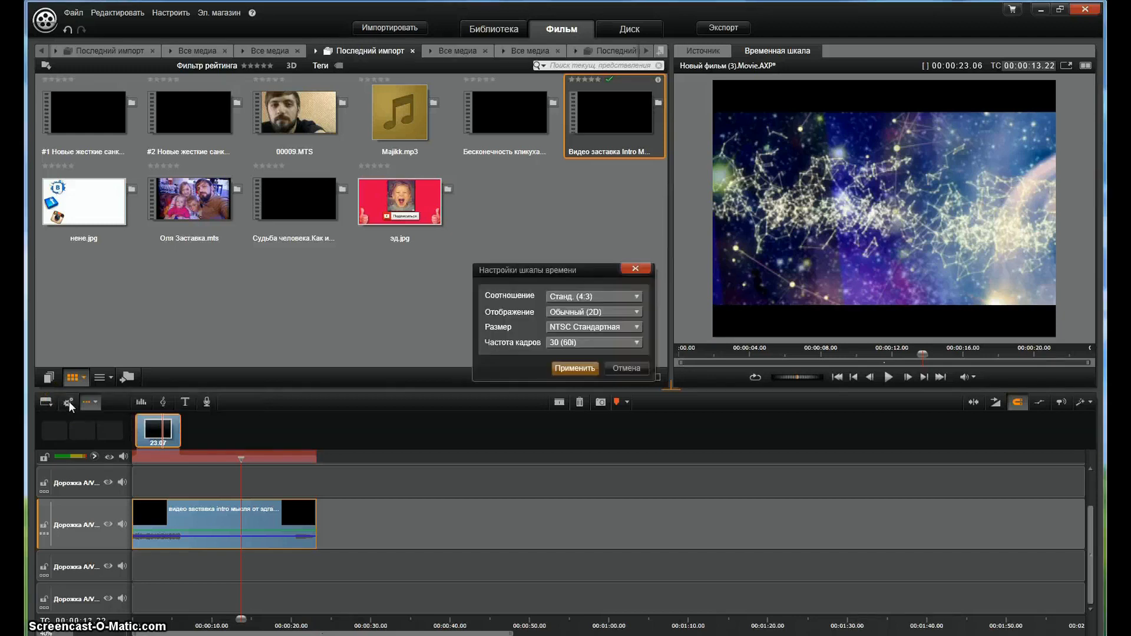
pyautogui.click(607, 297)
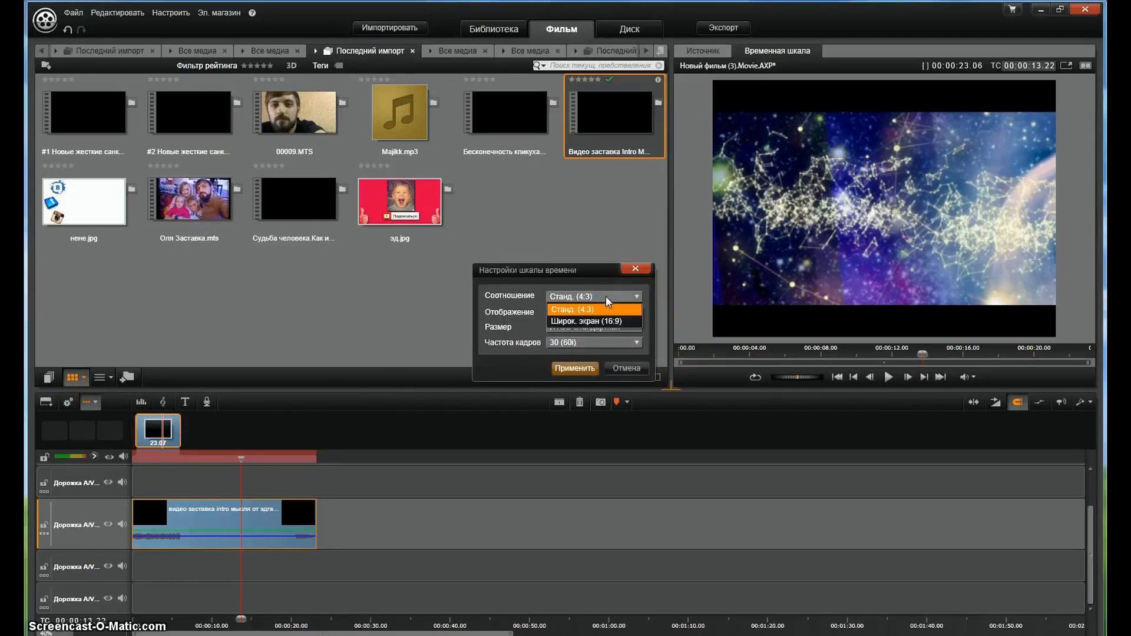
pyautogui.click(600, 323)
pyautogui.click(595, 327)
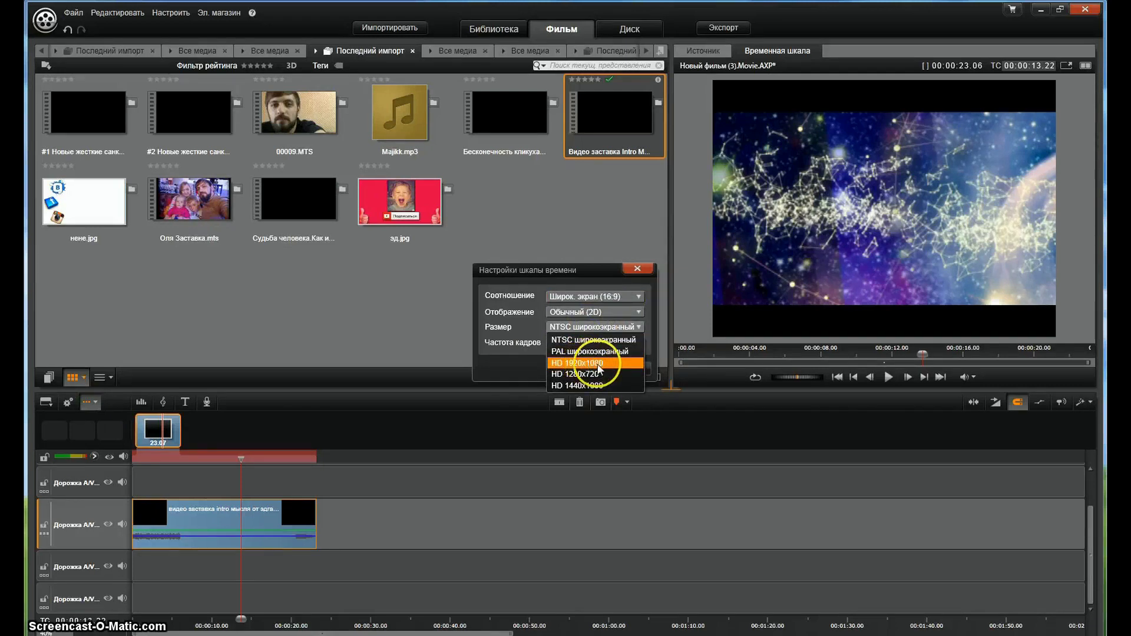
pyautogui.click(583, 362)
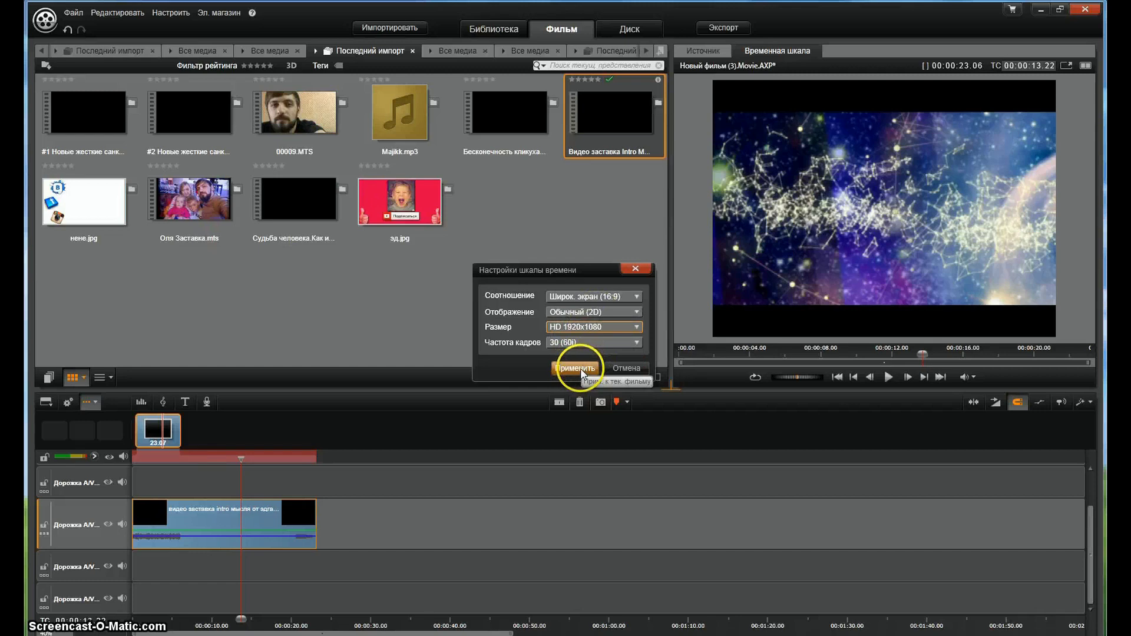
pyautogui.click(584, 368)
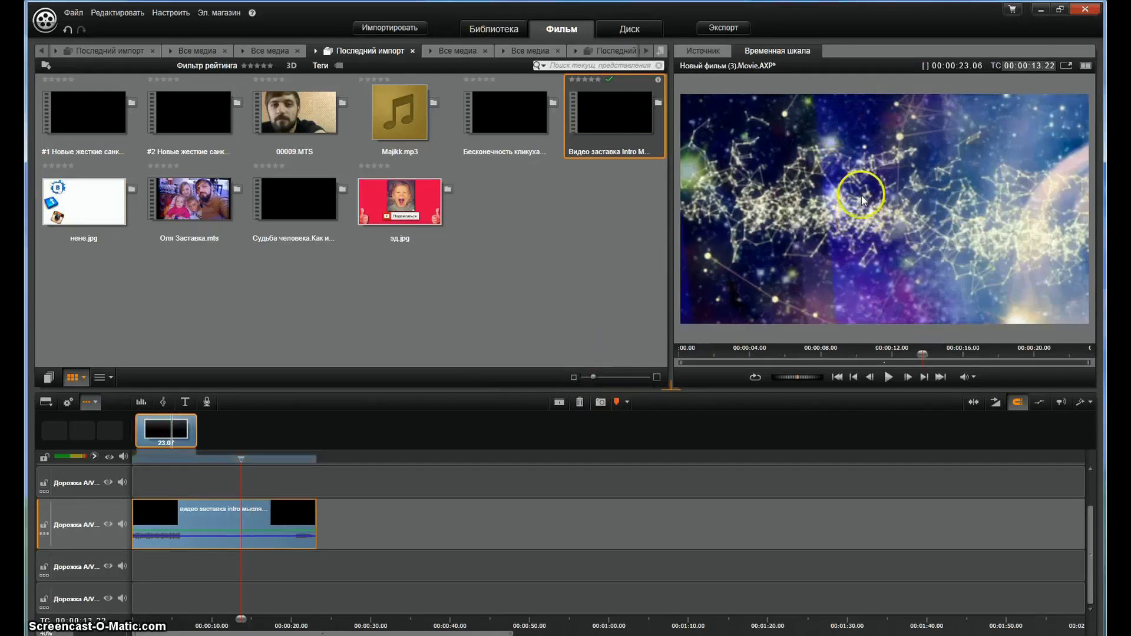
pyautogui.moveTo(243, 458)
pyautogui.mouseDown()
pyautogui.moveTo(154, 465)
pyautogui.moveTo(240, 475)
pyautogui.mouseUp()
pyautogui.moveTo(248, 475); pyautogui.dragTo(238, 476)
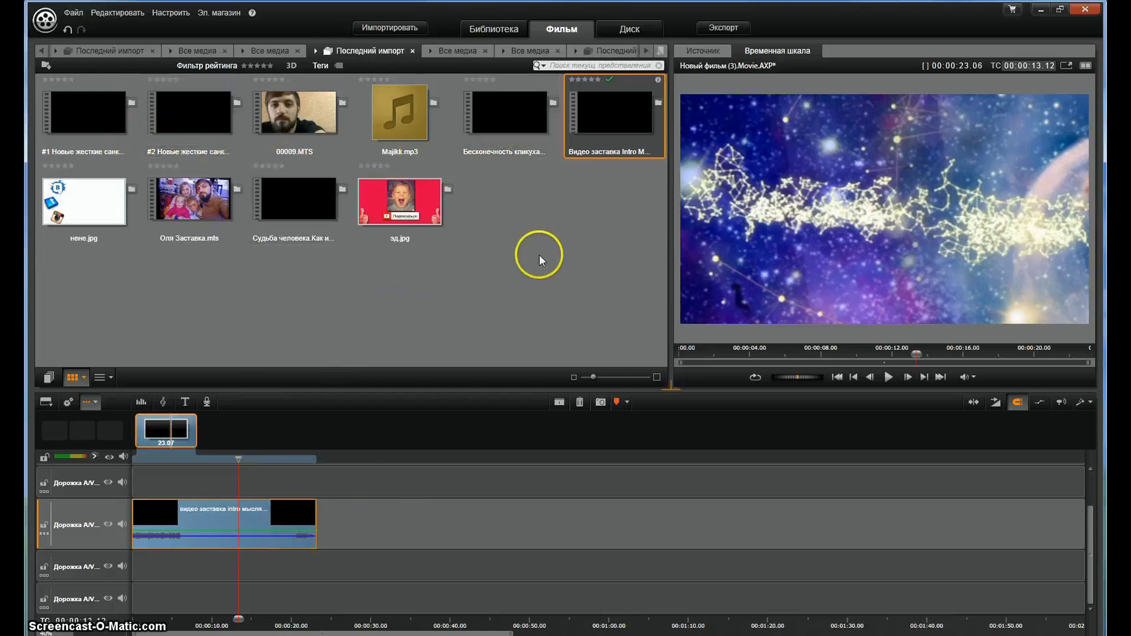
# Preview the "Бесконечность кликуха" video and place it directly after the intro clip on the same track.
pyautogui.moveTo(500, 117)
pyautogui.mouseDown()
pyautogui.moveTo(505, 158)
pyautogui.moveTo(505, 117)
pyautogui.mouseUp()
pyautogui.click(907, 376)
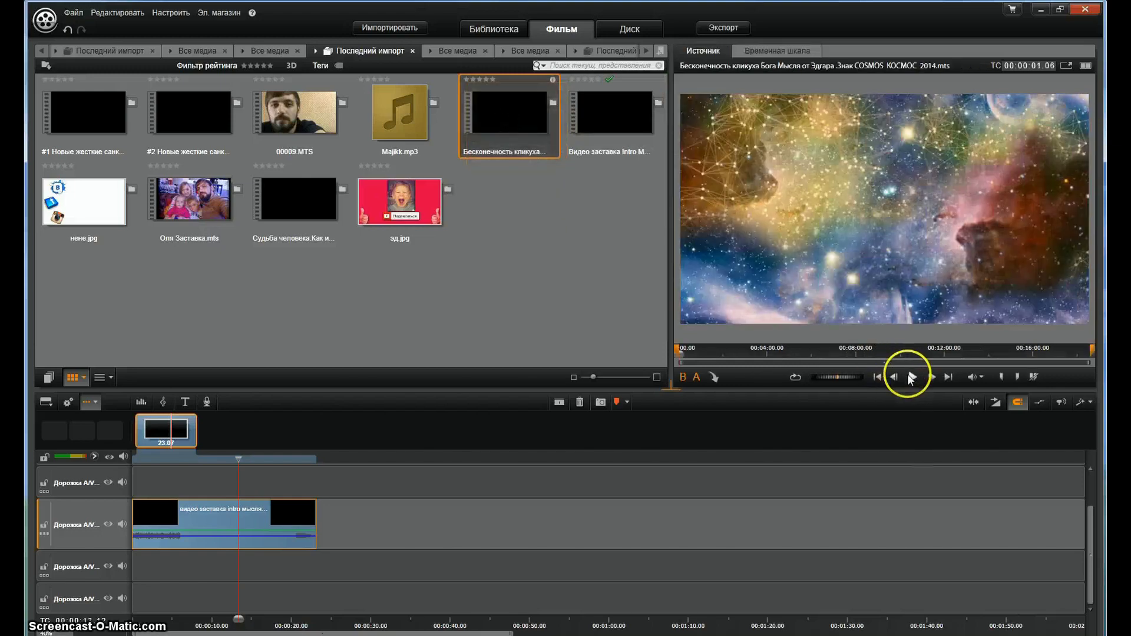
pyautogui.moveTo(678, 349); pyautogui.dragTo(817, 355)
pyautogui.click(514, 115)
pyautogui.moveTo(514, 118); pyautogui.dragTo(325, 525)
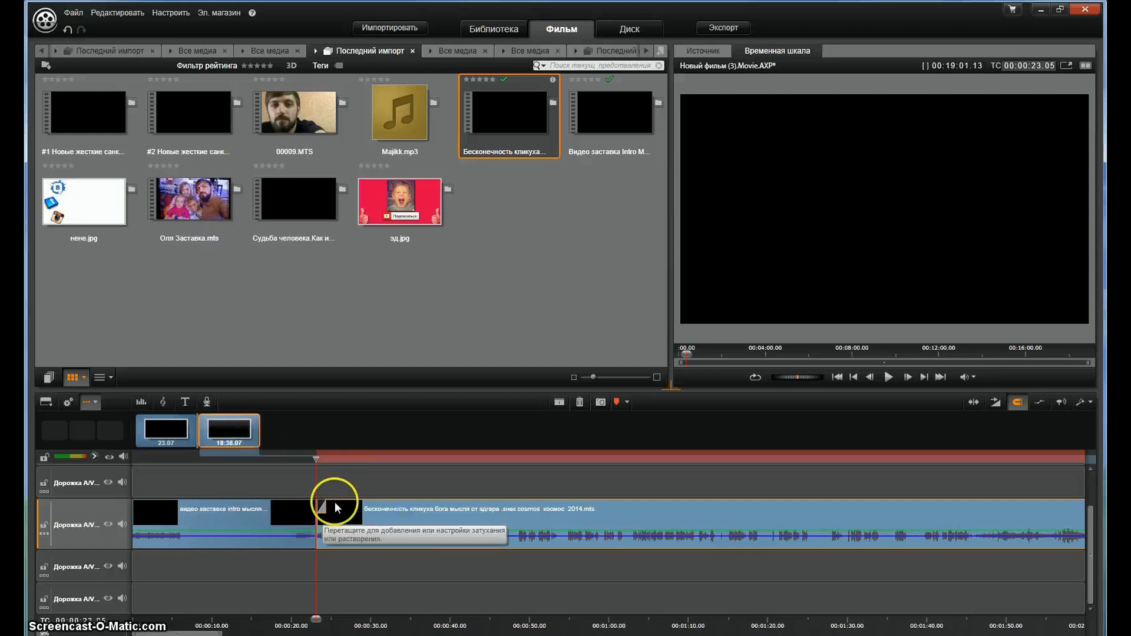
# Split the "Бесконечность кликуха" clip at 00:00:47.28 and delete the part before the cut.
pyautogui.moveTo(318, 460); pyautogui.dragTo(511, 472)
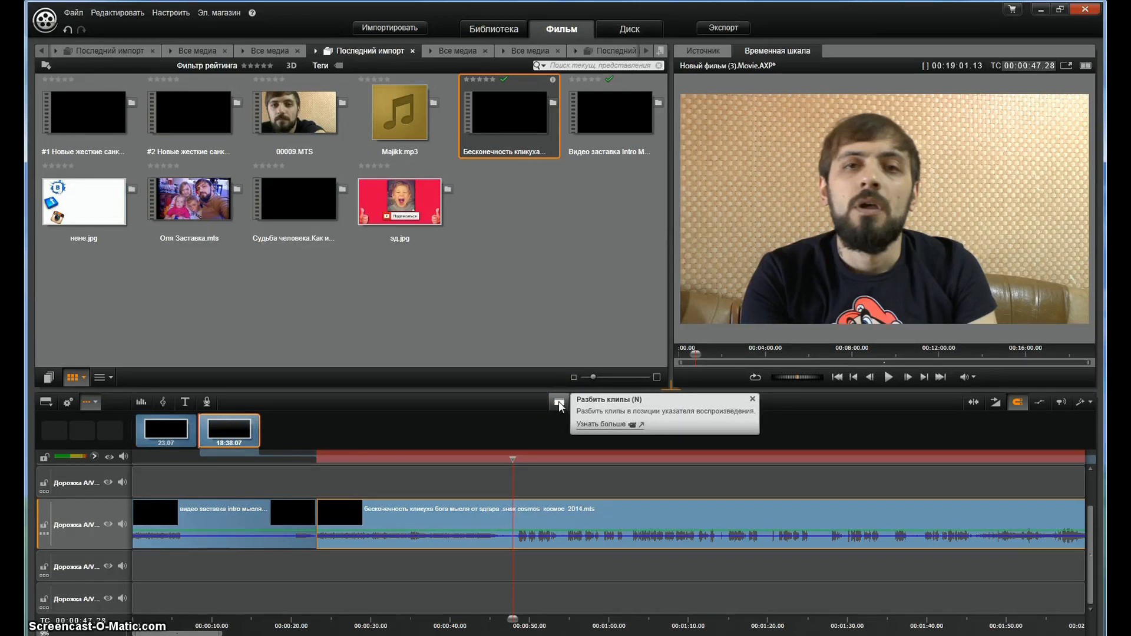
pyautogui.click(523, 507)
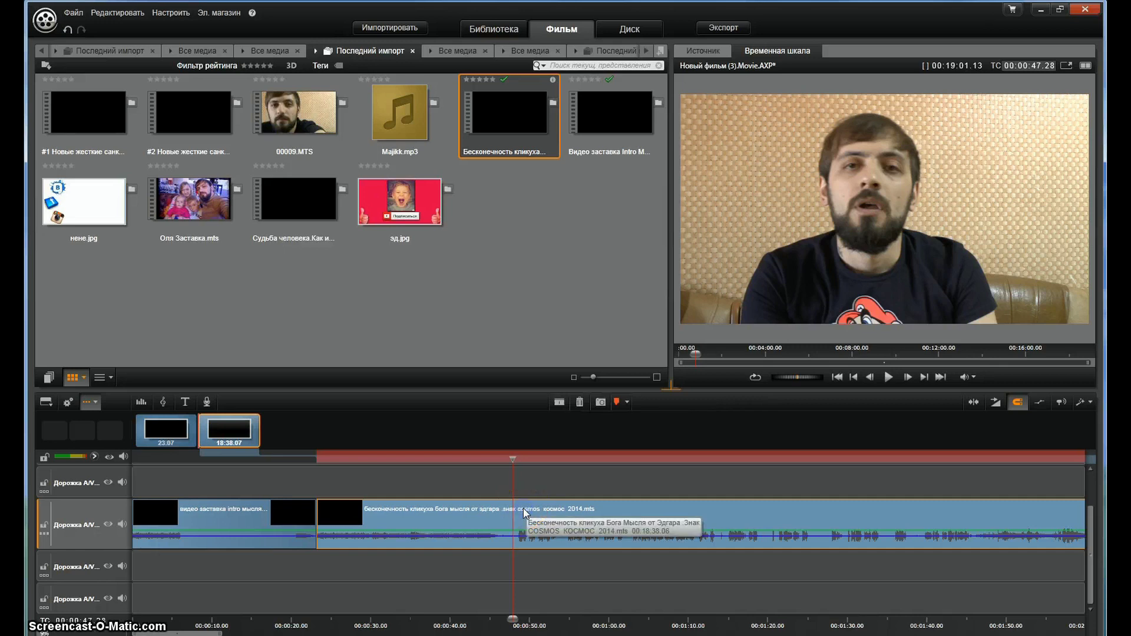
pyautogui.click(517, 515)
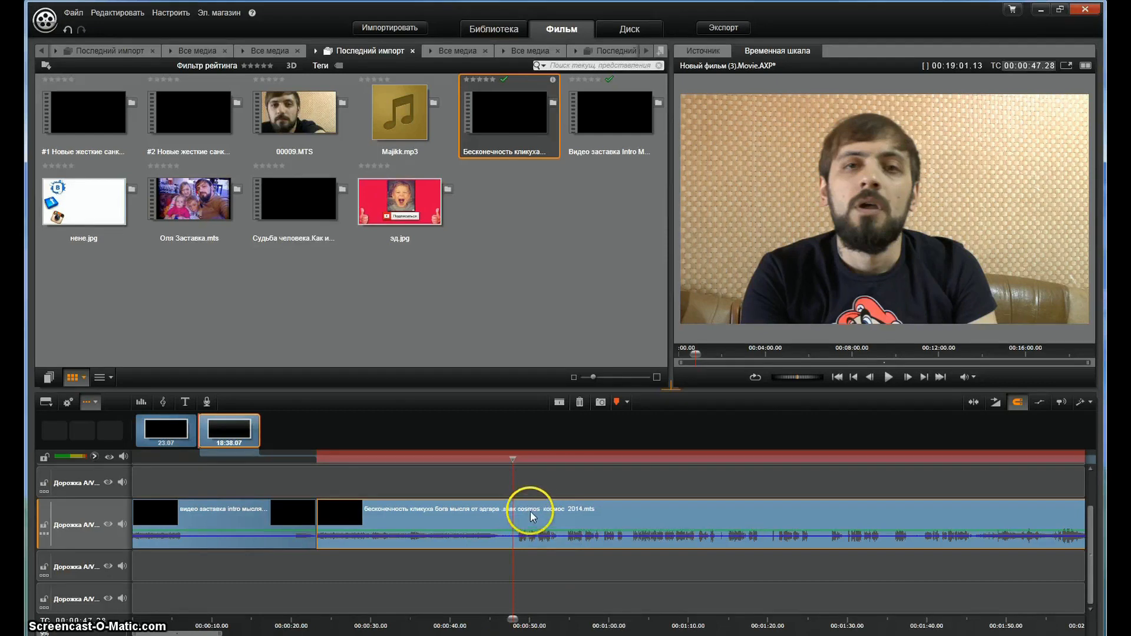
pyautogui.click(561, 403)
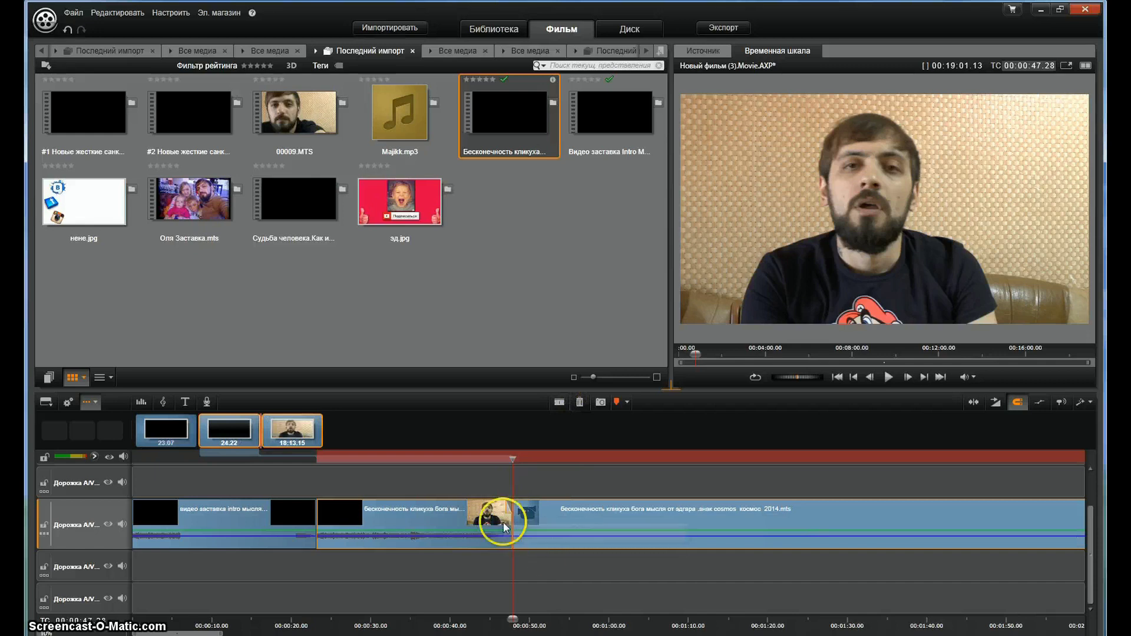
pyautogui.click(422, 512)
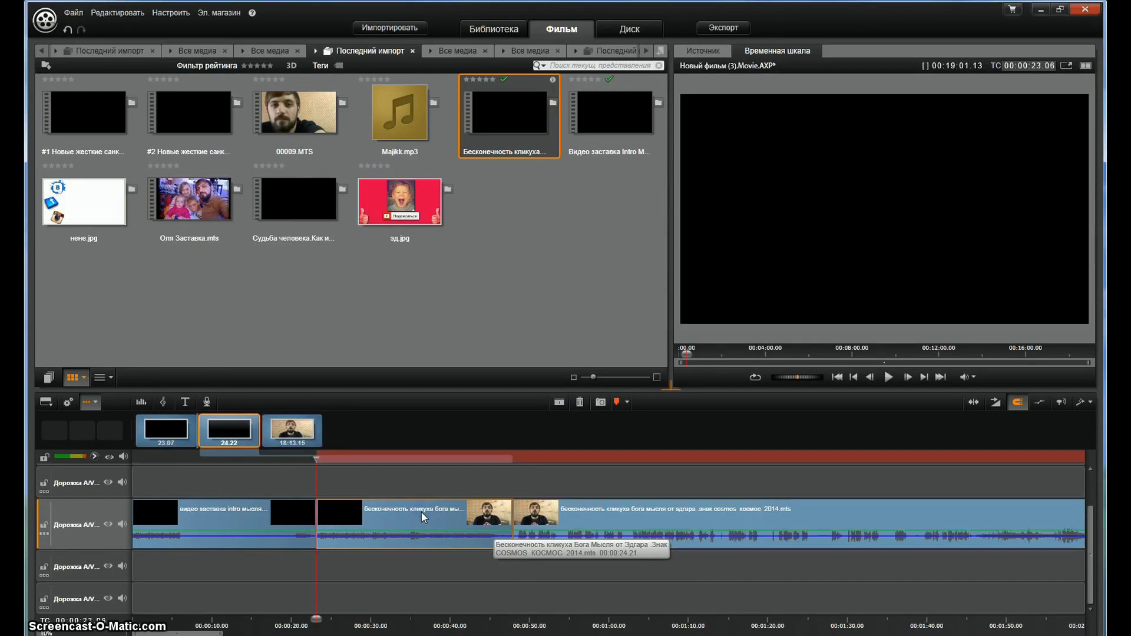
pyautogui.rightClick(422, 511)
pyautogui.click(452, 492)
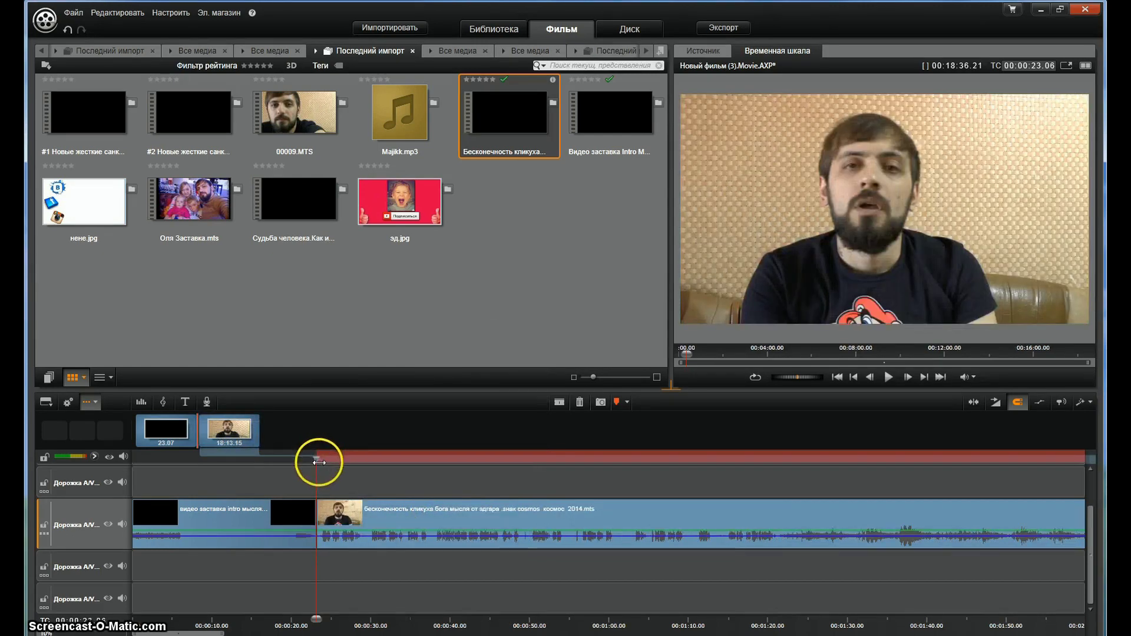
# Split the "Бесконечность кликуха" clip at 00:00:55.14 and delete the part after the cut.
pyautogui.moveTo(317, 458); pyautogui.dragTo(573, 465)
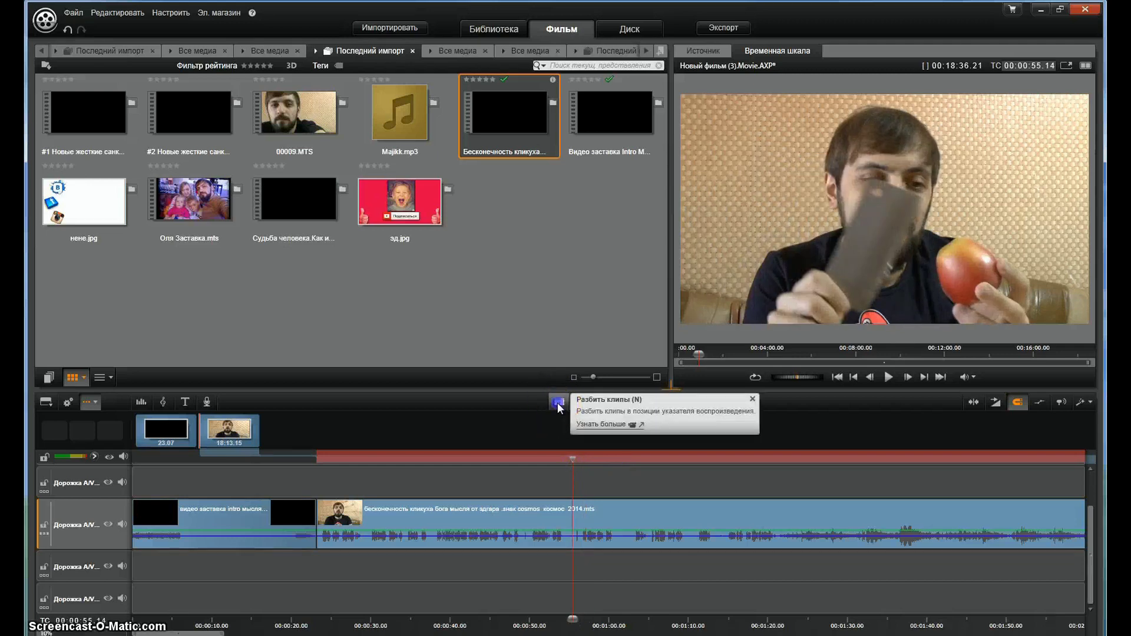
pyautogui.click(558, 404)
pyautogui.moveTo(572, 459); pyautogui.dragTo(719, 458)
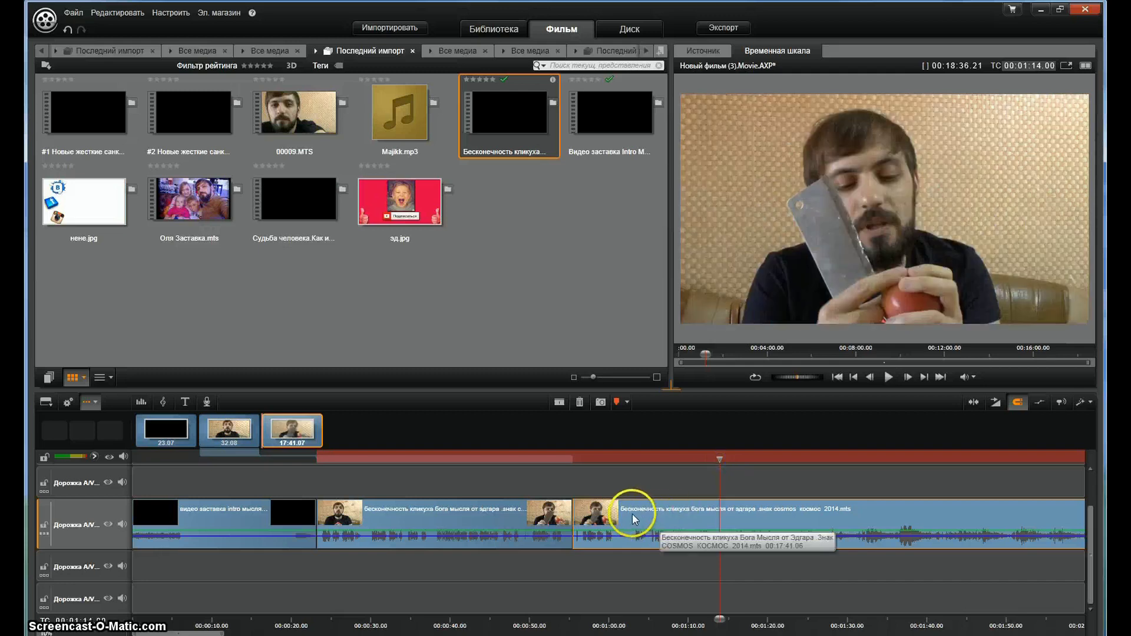
pyautogui.rightClick(632, 513)
pyautogui.click(647, 492)
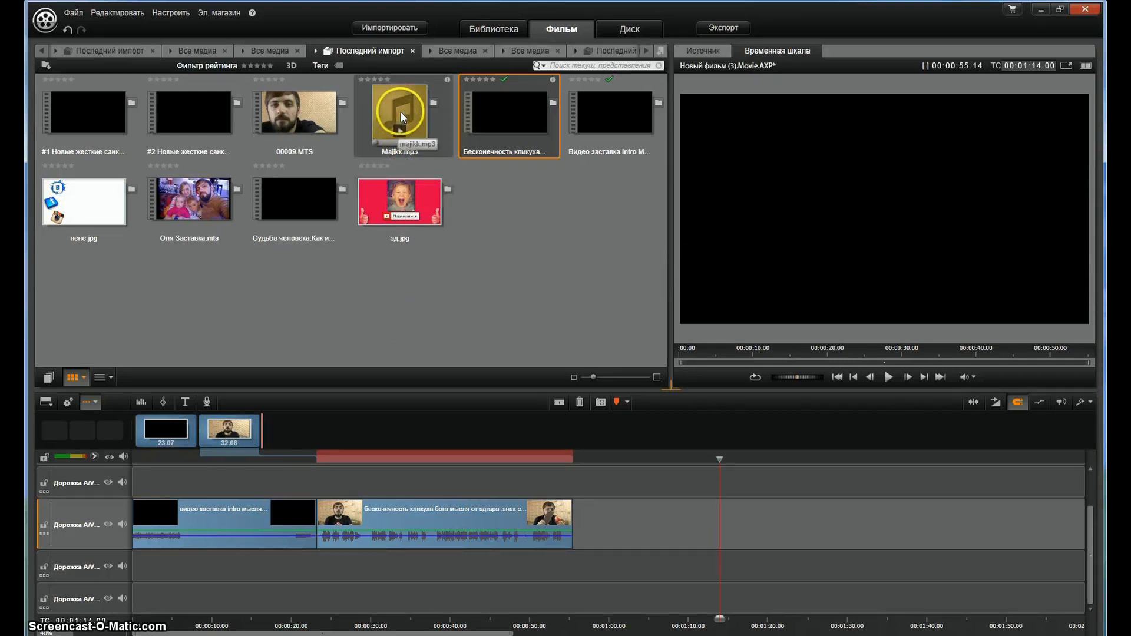
# Place Majikk.mp3 on the track below the video, starting with the "Бесконечность кликуха" clip, and play the timeline to hear the mix.
pyautogui.moveTo(401, 111); pyautogui.dragTo(321, 562)
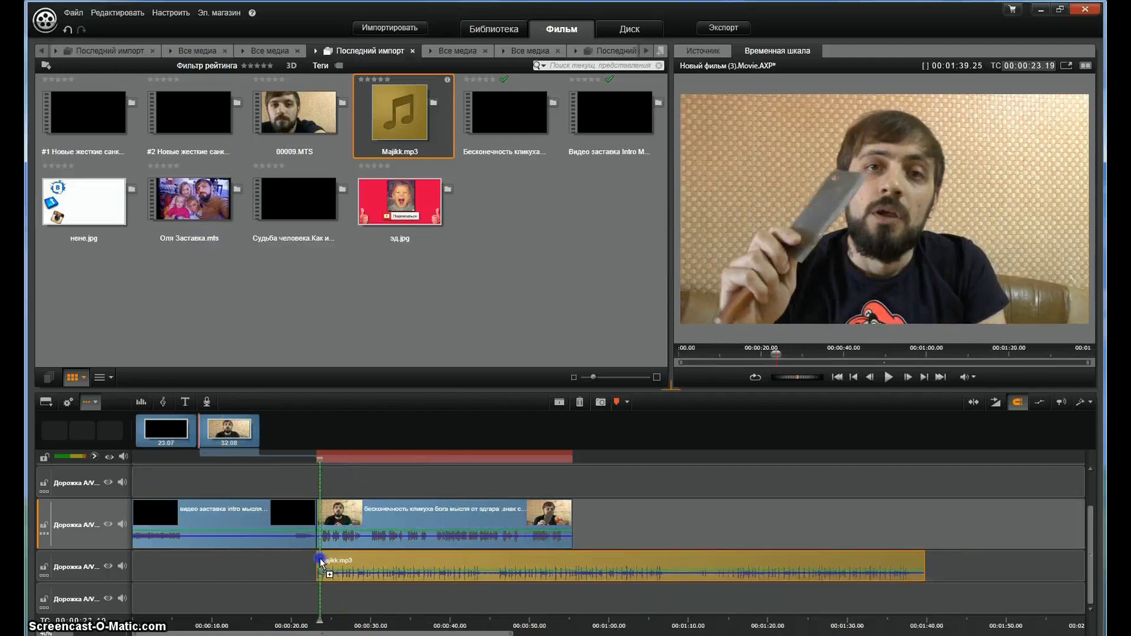
pyautogui.moveTo(321, 562); pyautogui.dragTo(321, 562)
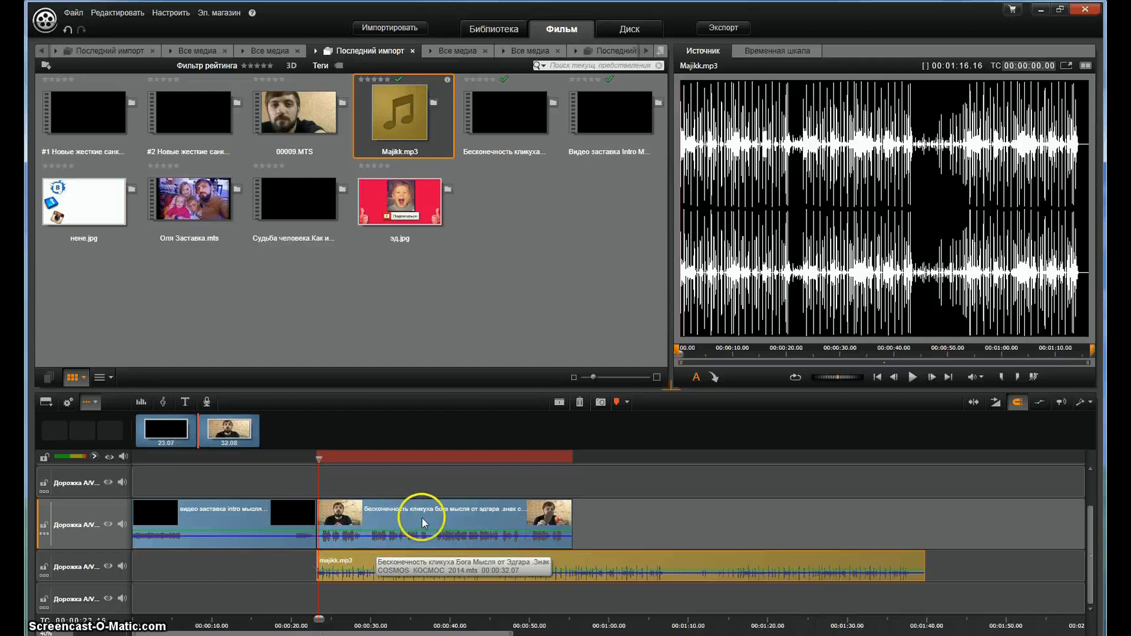
pyautogui.click(911, 376)
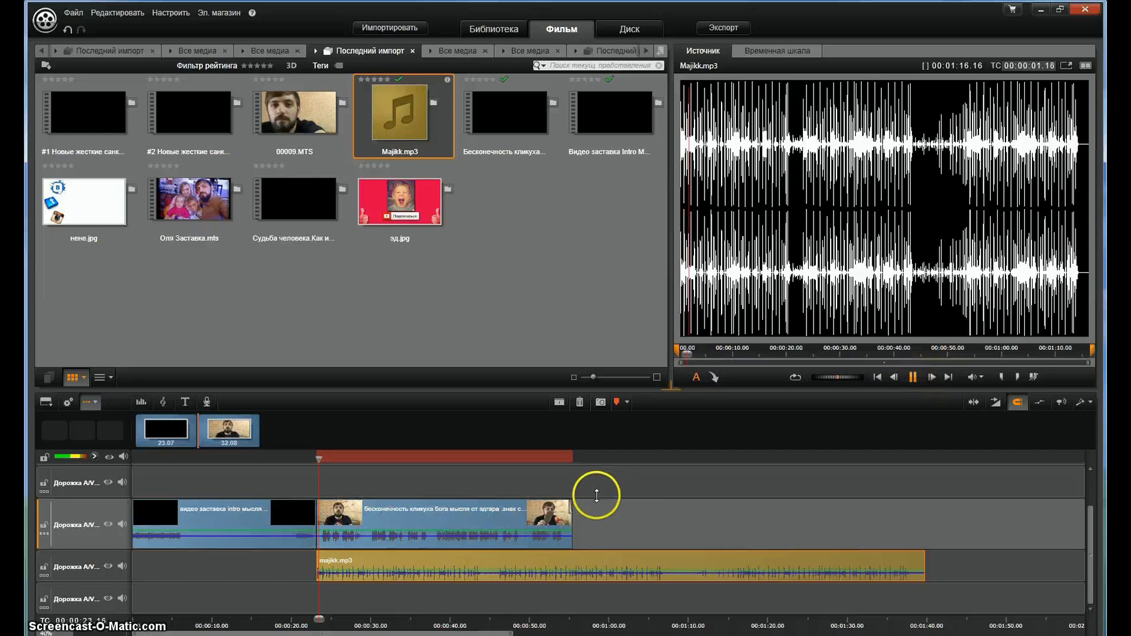
pyautogui.click(406, 518)
pyautogui.click(889, 376)
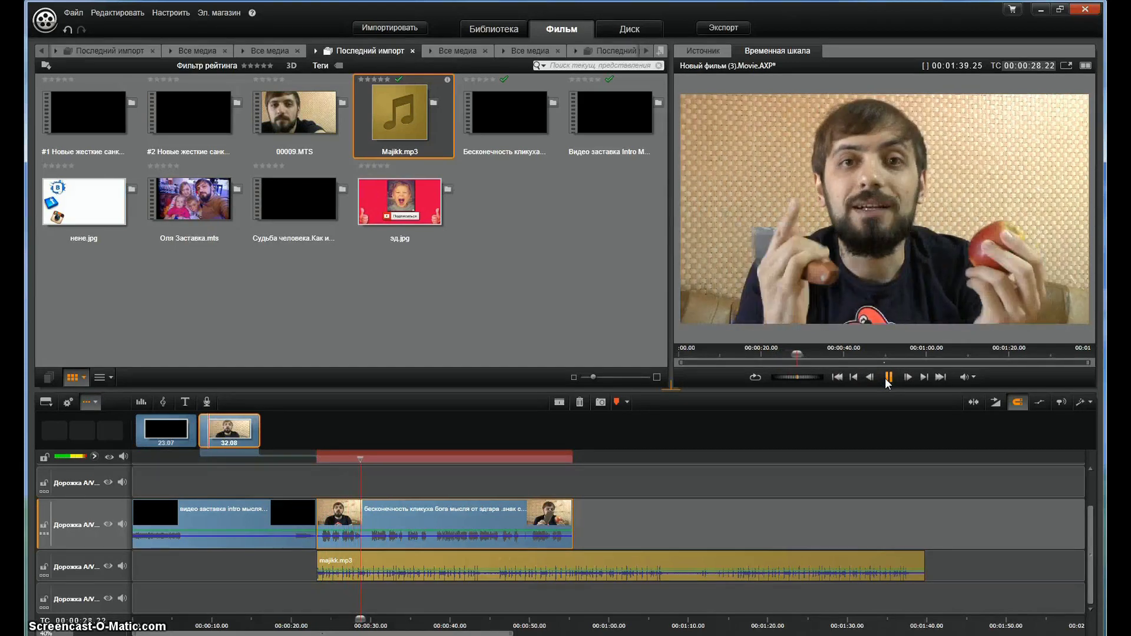
pyautogui.click(888, 377)
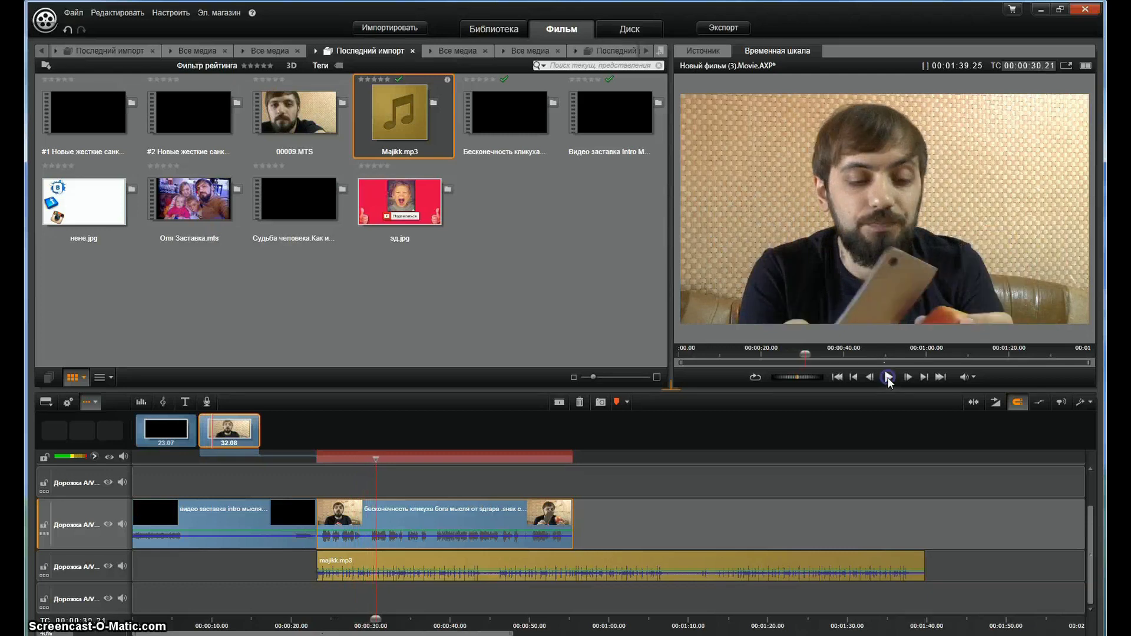
# Open the majikk.mp3 clip in the effects editor, set its channel mixer volume to -22.54 dB, and apply it.
pyautogui.click(415, 564)
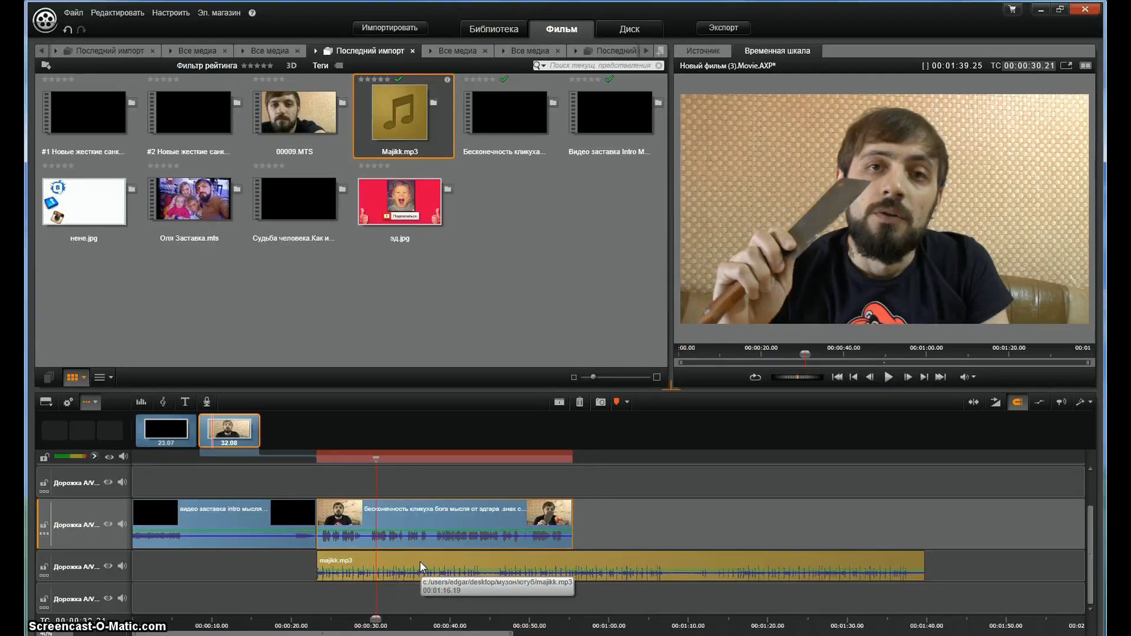
pyautogui.click(374, 562)
pyautogui.click(412, 559)
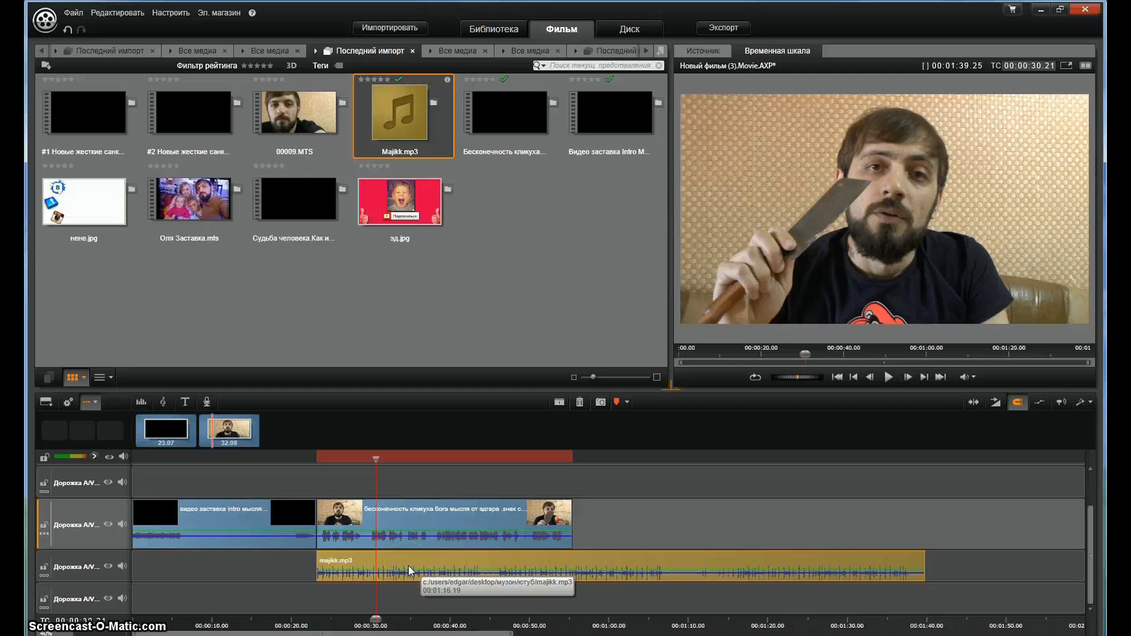
pyautogui.doubleClick(408, 564)
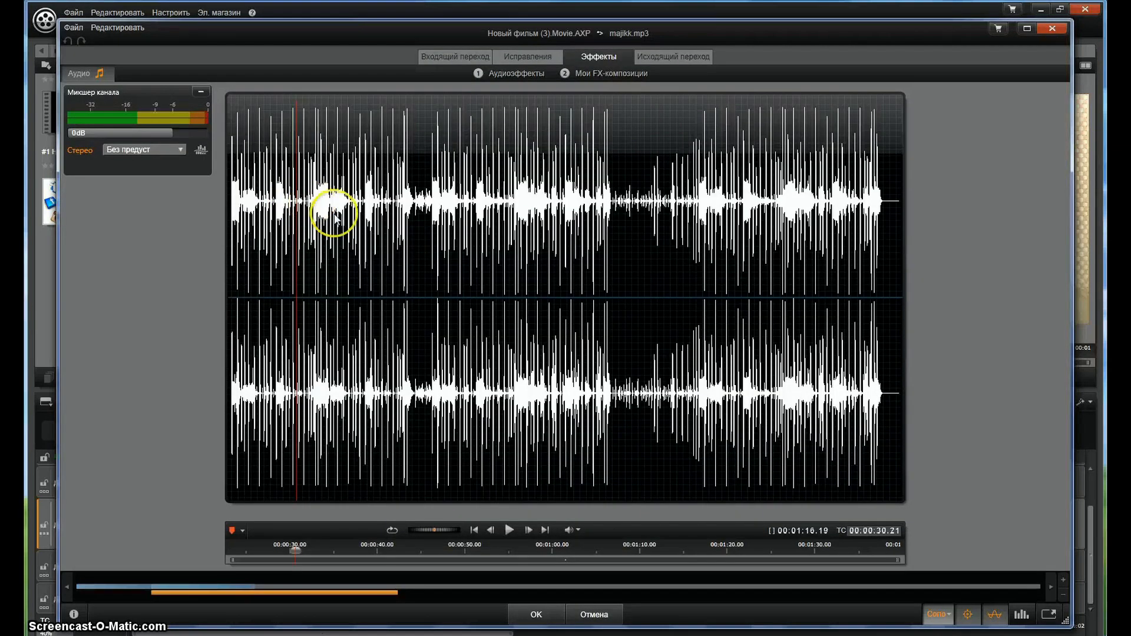
pyautogui.moveTo(185, 141); pyautogui.dragTo(97, 133)
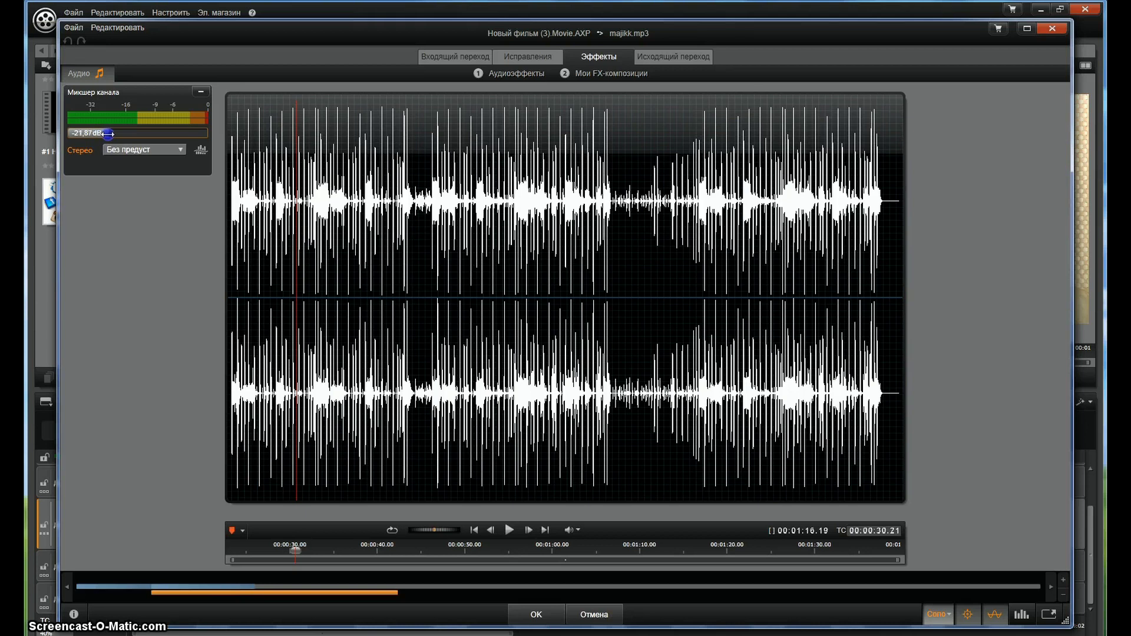
pyautogui.moveTo(109, 133); pyautogui.dragTo(106, 134)
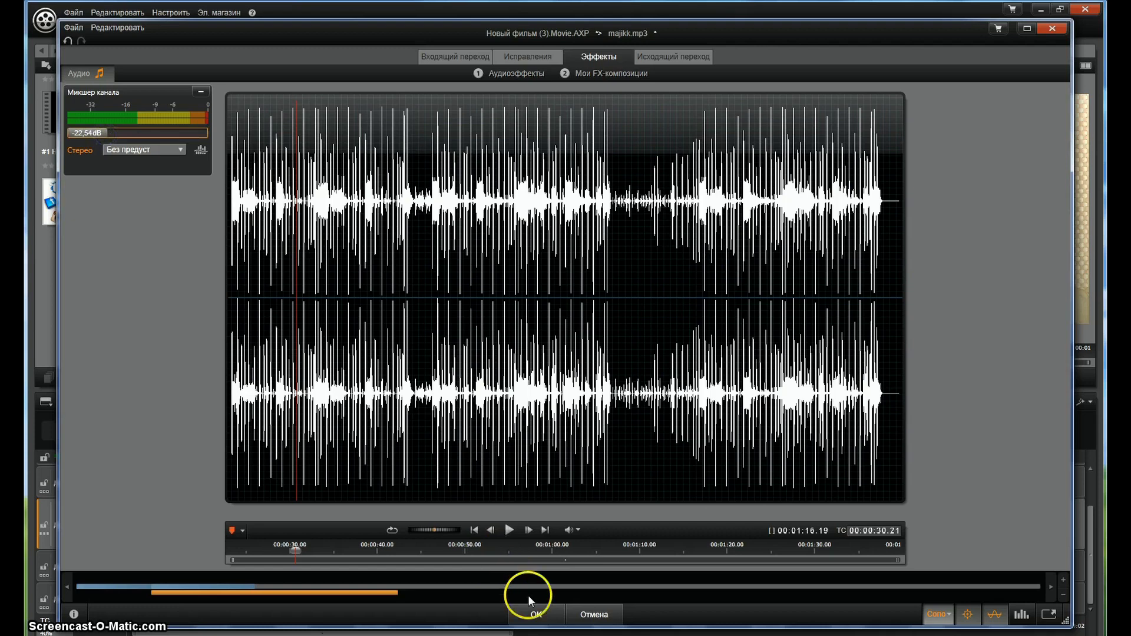
pyautogui.click(536, 613)
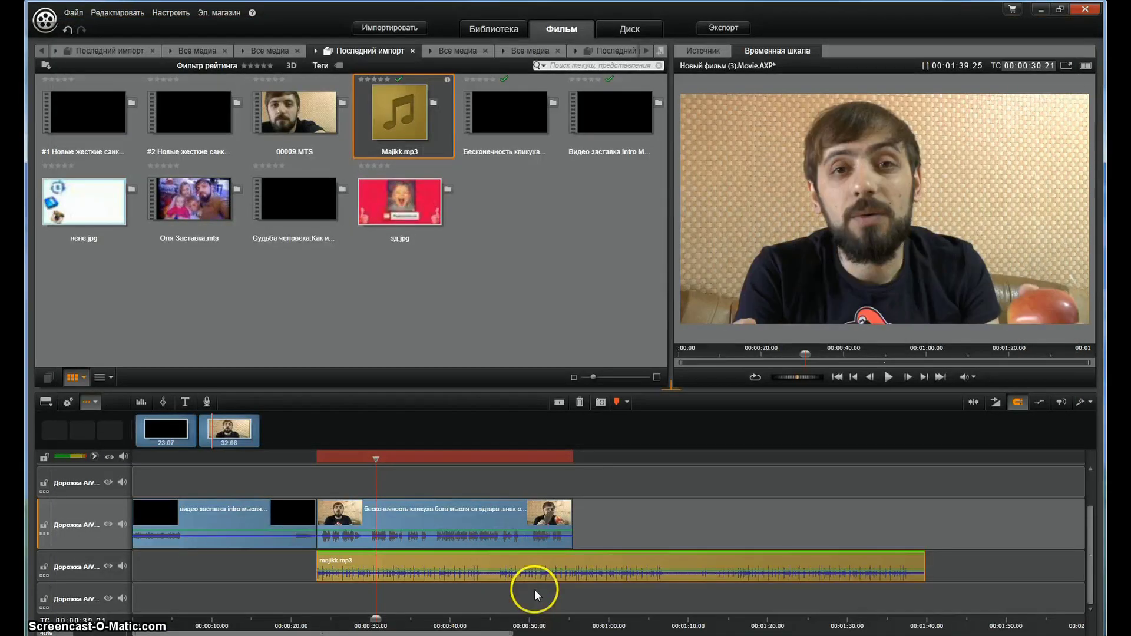
pyautogui.click(457, 555)
pyautogui.click(498, 560)
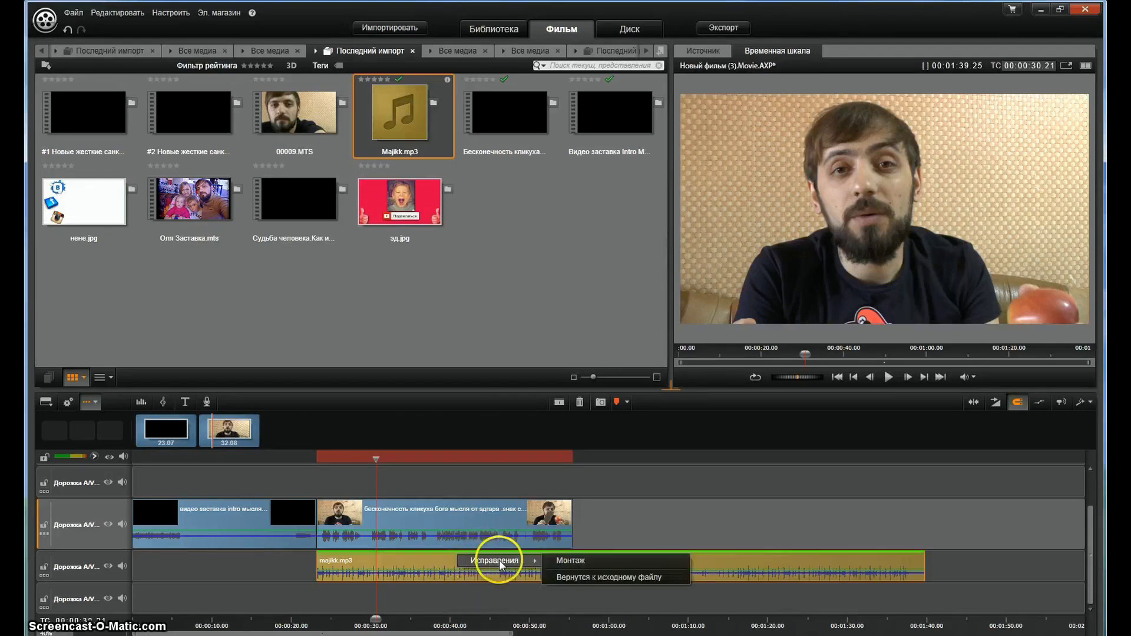
pyautogui.rightClick(443, 556)
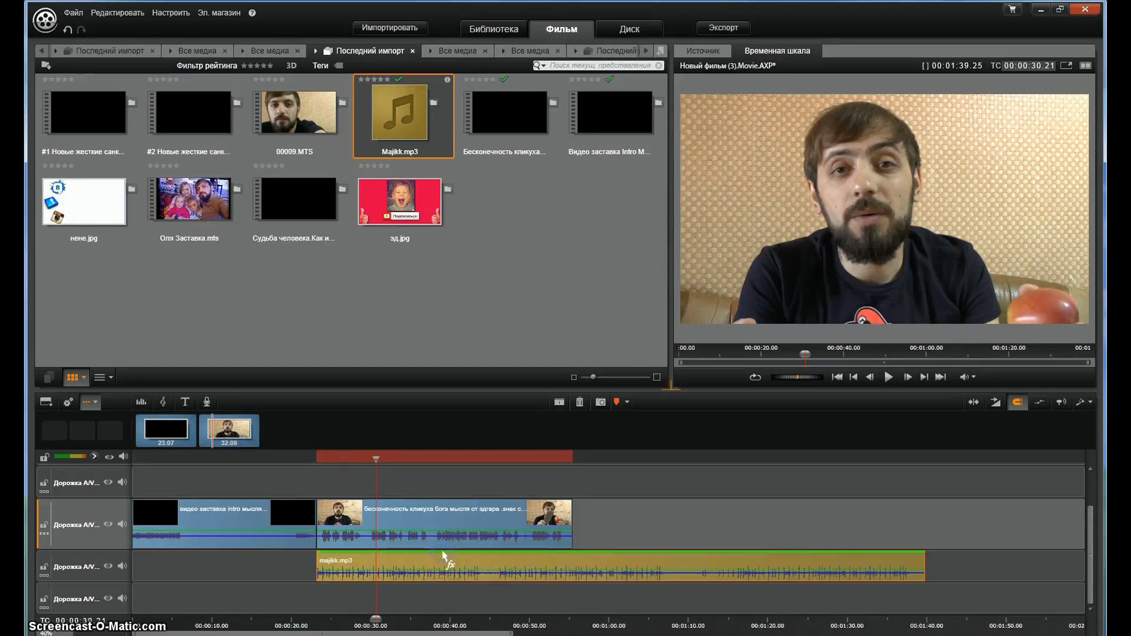
pyautogui.click(485, 560)
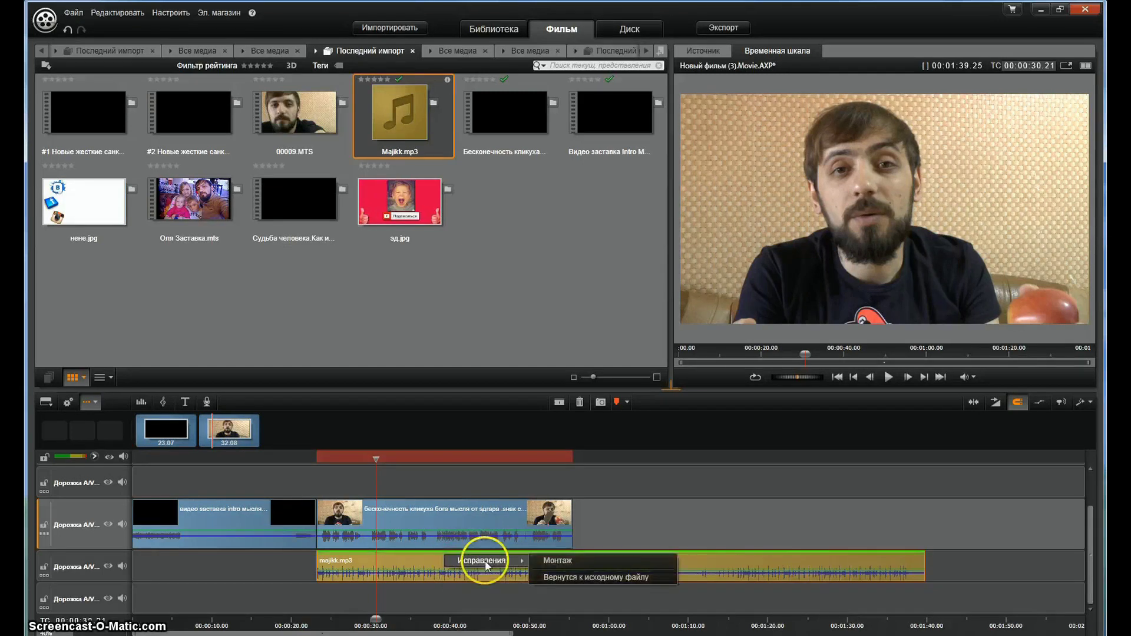
pyautogui.click(404, 559)
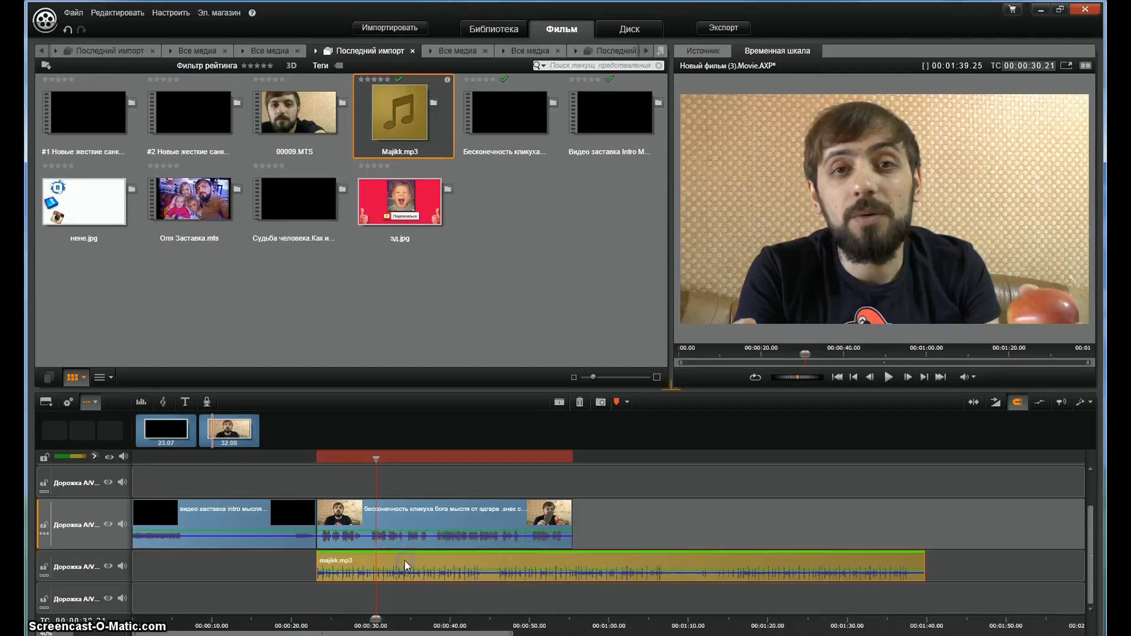
# Set the majikk.mp3 clip's volume to -17.45 dB, playing the timeline before and after to compare the music with the speech.
pyautogui.click(888, 377)
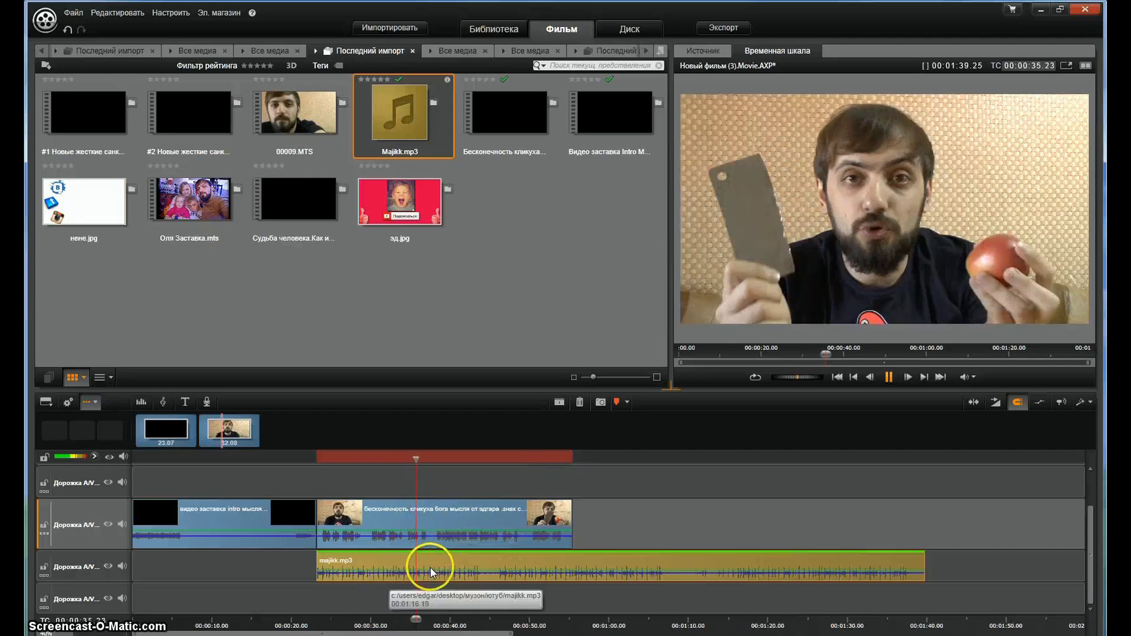
pyautogui.click(889, 377)
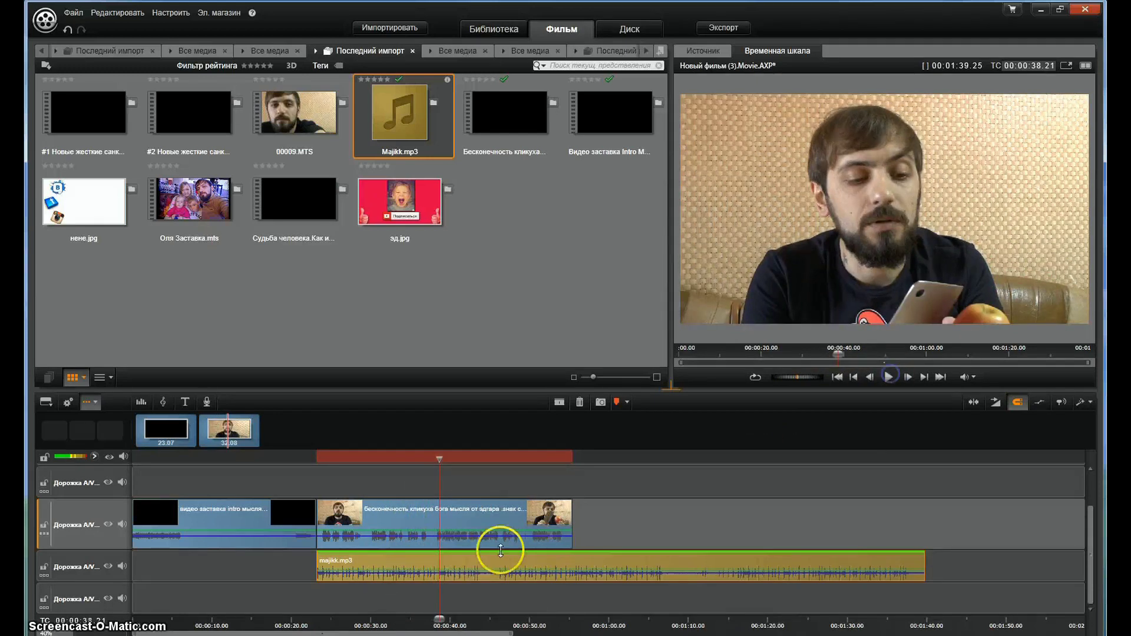
pyautogui.doubleClick(455, 560)
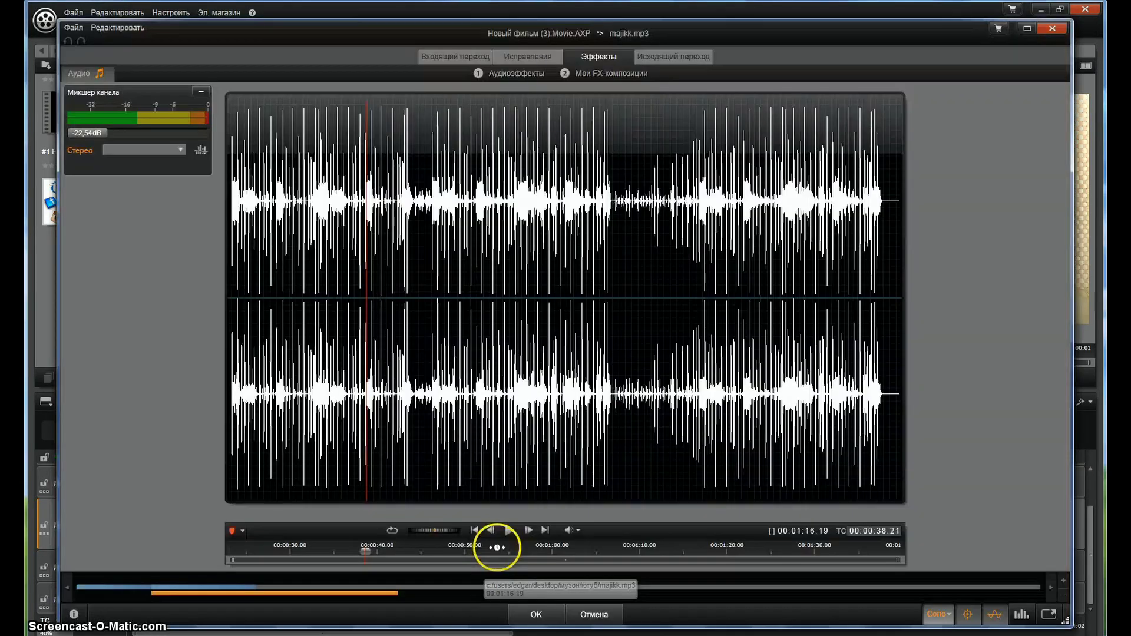
pyautogui.moveTo(103, 132); pyautogui.dragTo(121, 133)
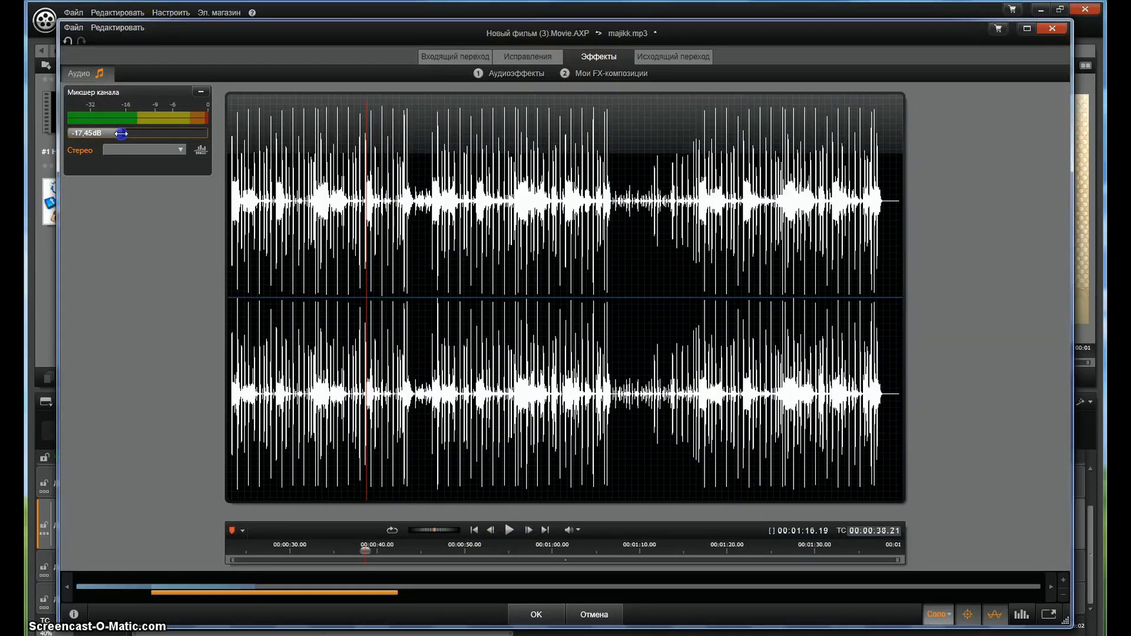
pyautogui.click(547, 613)
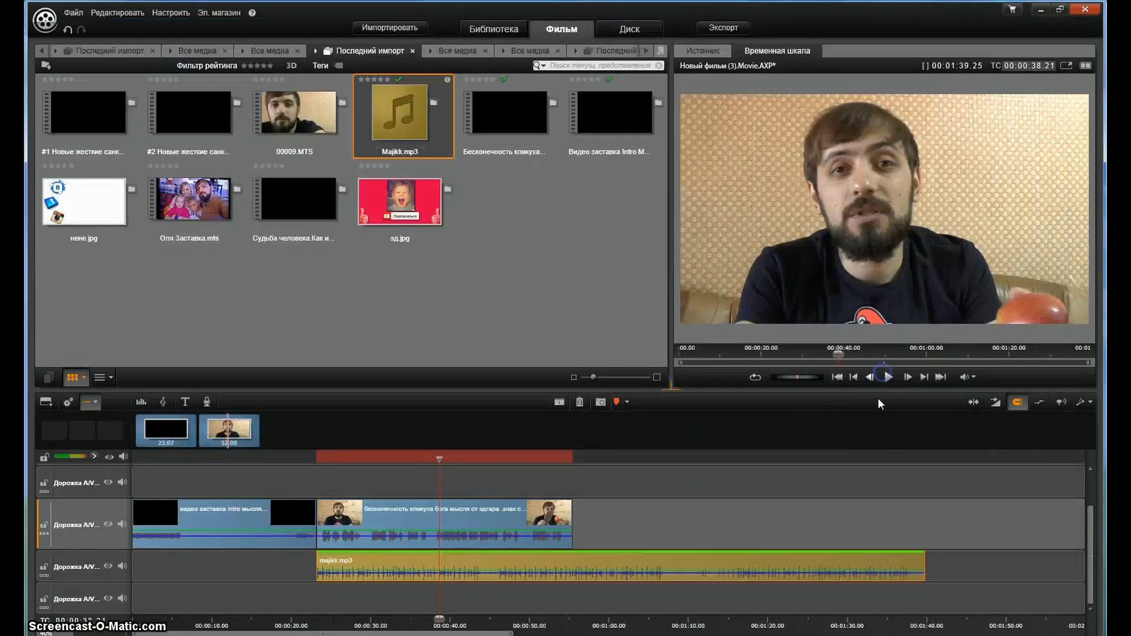
pyautogui.click(889, 376)
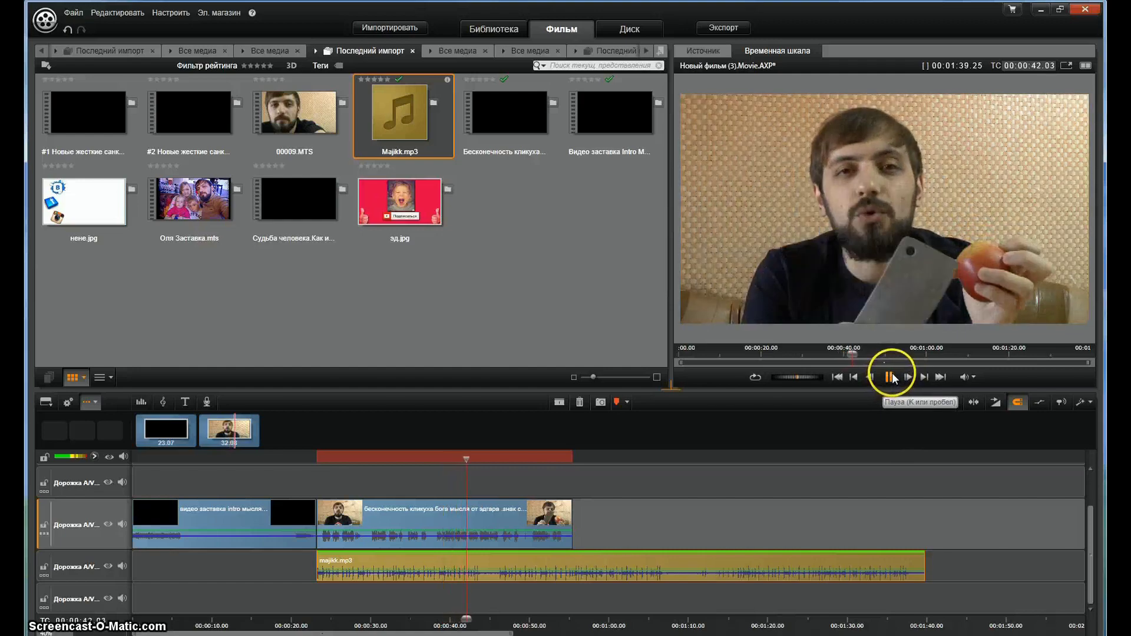
pyautogui.click(890, 377)
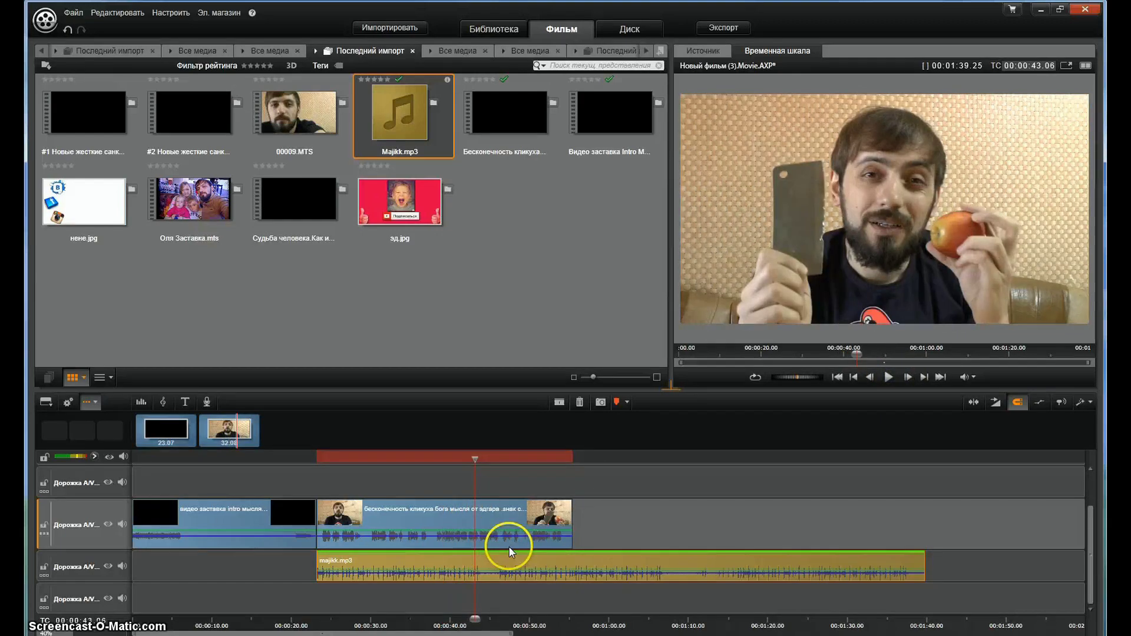
# Split the majikk.mp3 clip at the end of the video, at 00:00:55.16.
pyautogui.moveTo(475, 457); pyautogui.dragTo(572, 457)
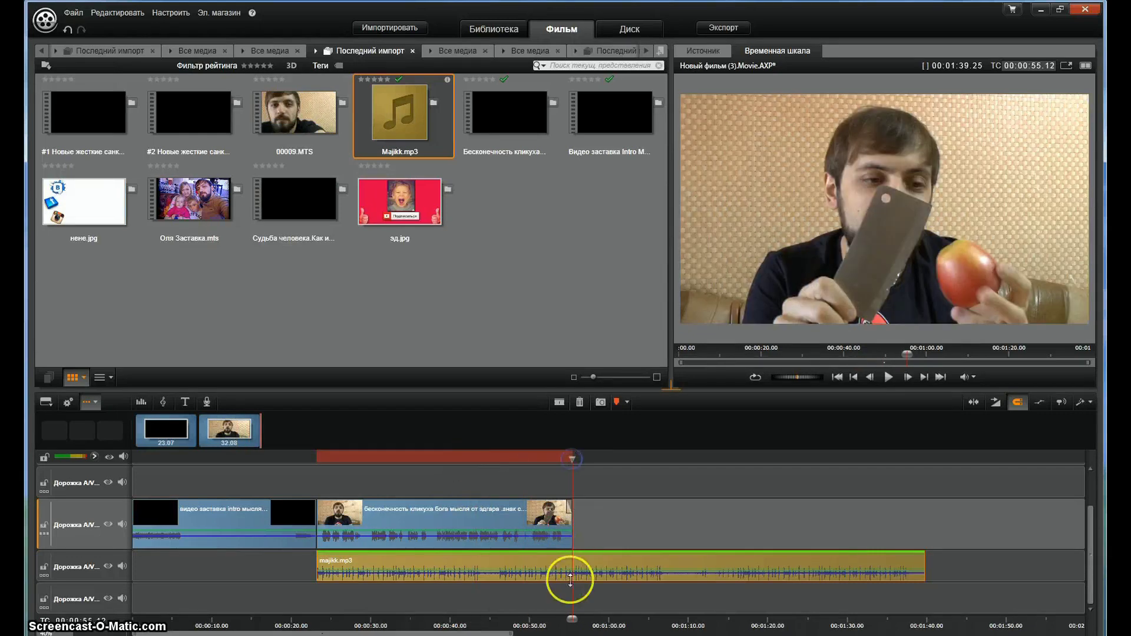
pyautogui.click(568, 466)
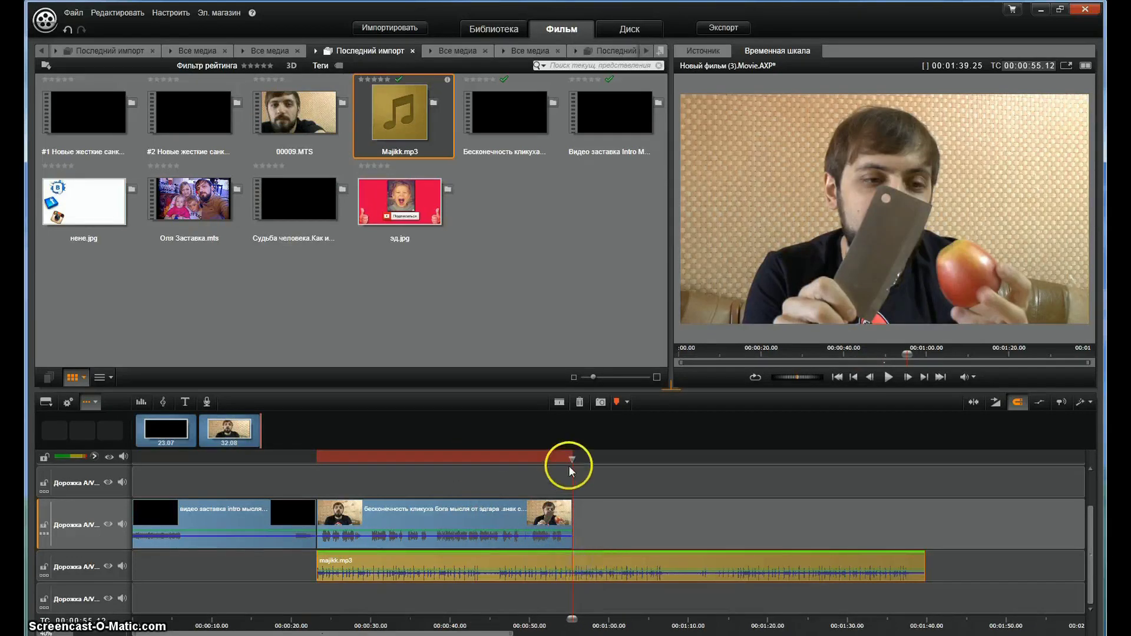
pyautogui.moveTo(573, 458); pyautogui.dragTo(573, 458)
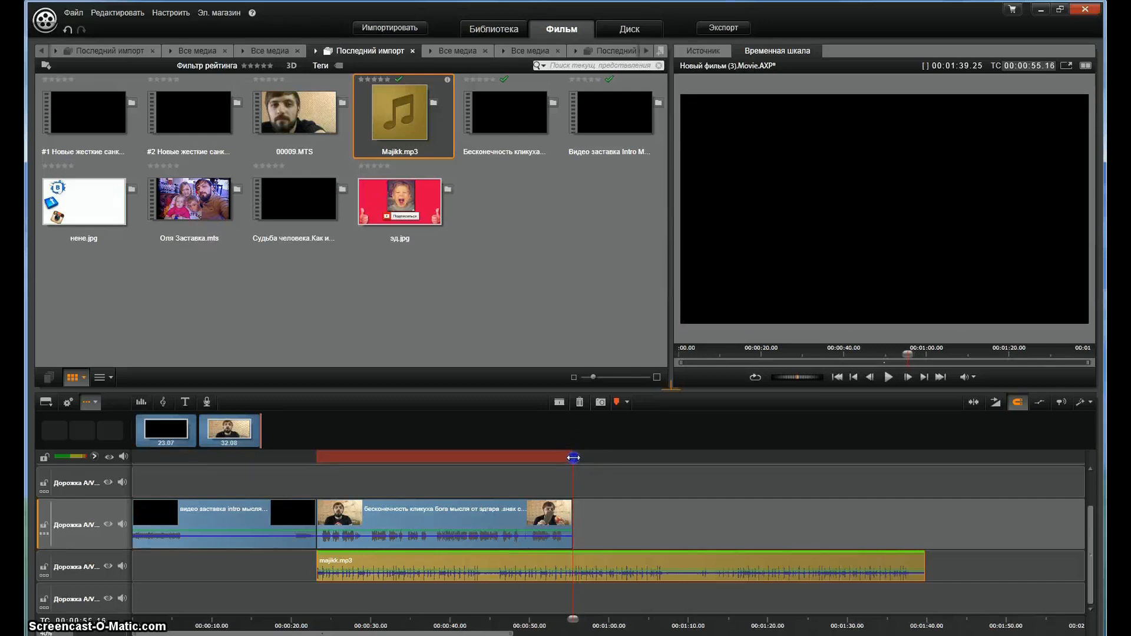
pyautogui.click(560, 405)
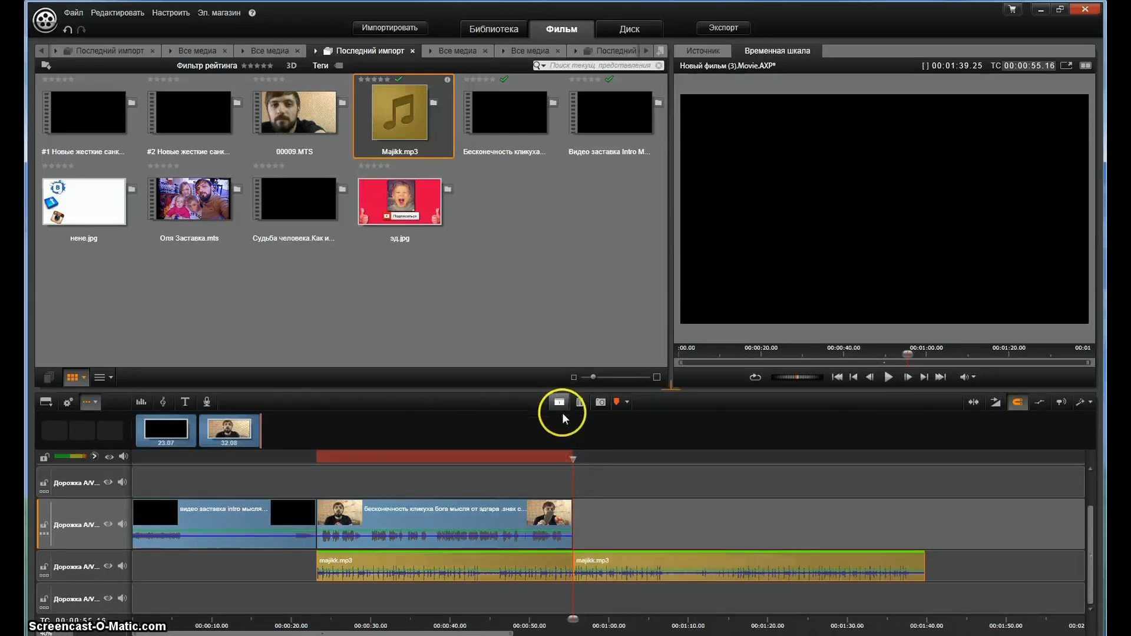
pyautogui.rightClick(634, 561)
pyautogui.click(654, 535)
pyautogui.click(611, 545)
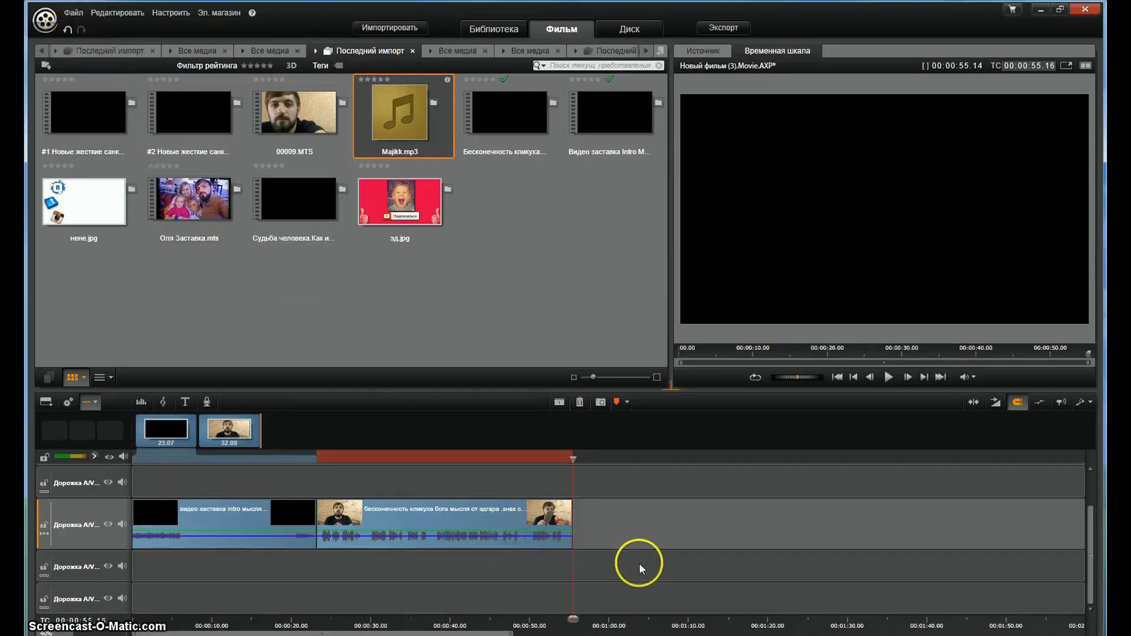
pyautogui.click(67, 30)
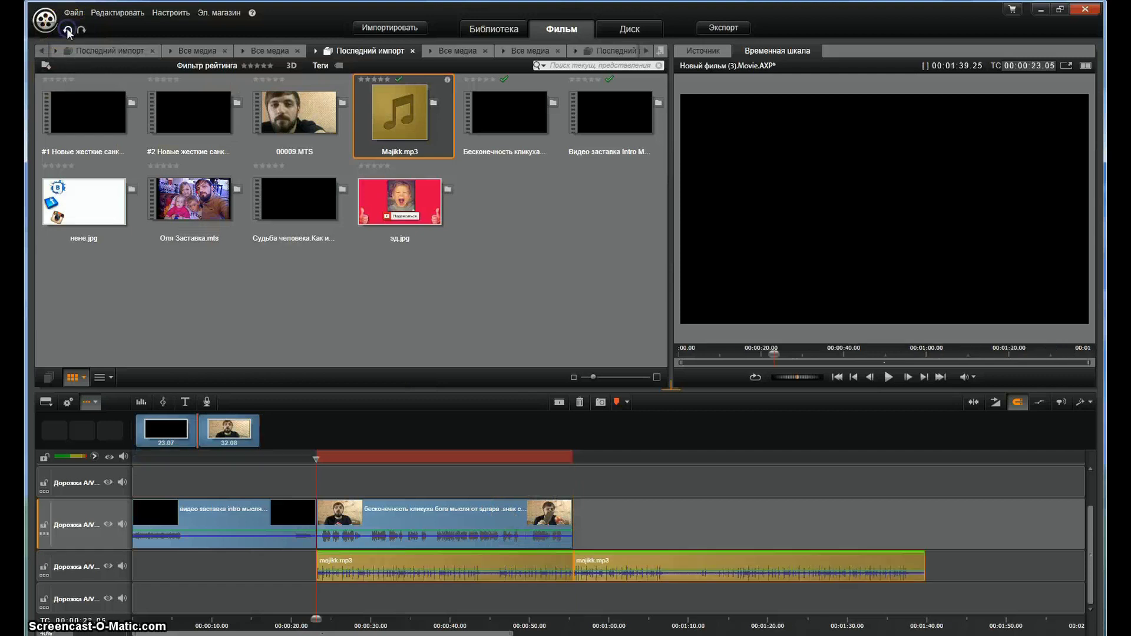
# Select only the majikk.mp3 piece after the cut at the video's end and delete it.
pyautogui.moveTo(314, 458); pyautogui.dragTo(572, 464)
pyautogui.click(622, 562)
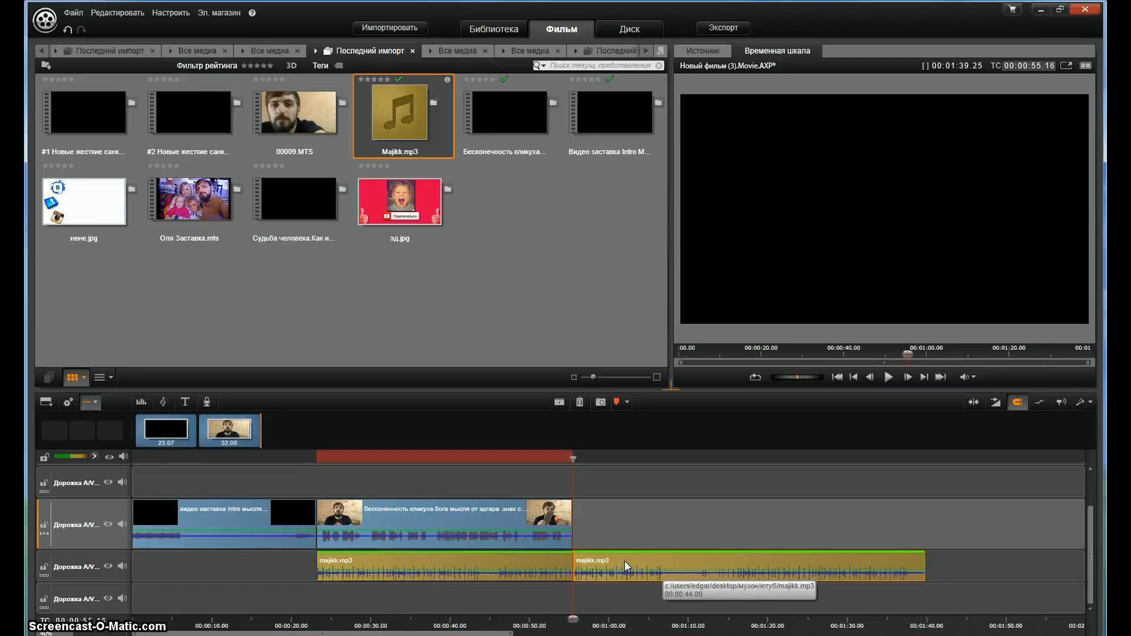
pyautogui.click(506, 561)
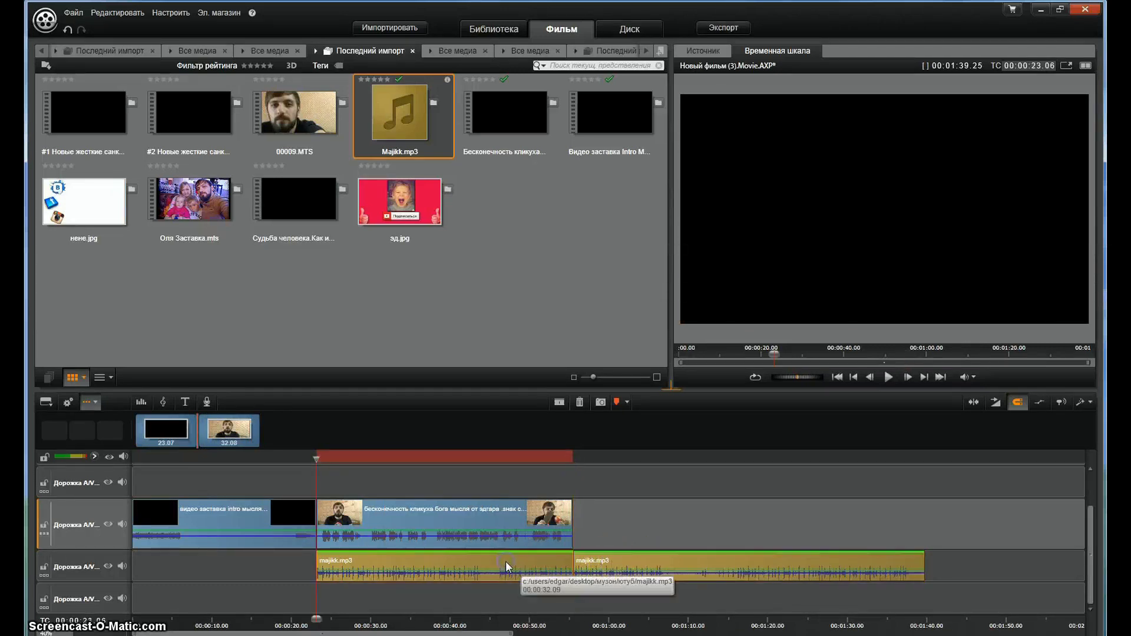
pyautogui.click(633, 560)
pyautogui.rightClick(634, 560)
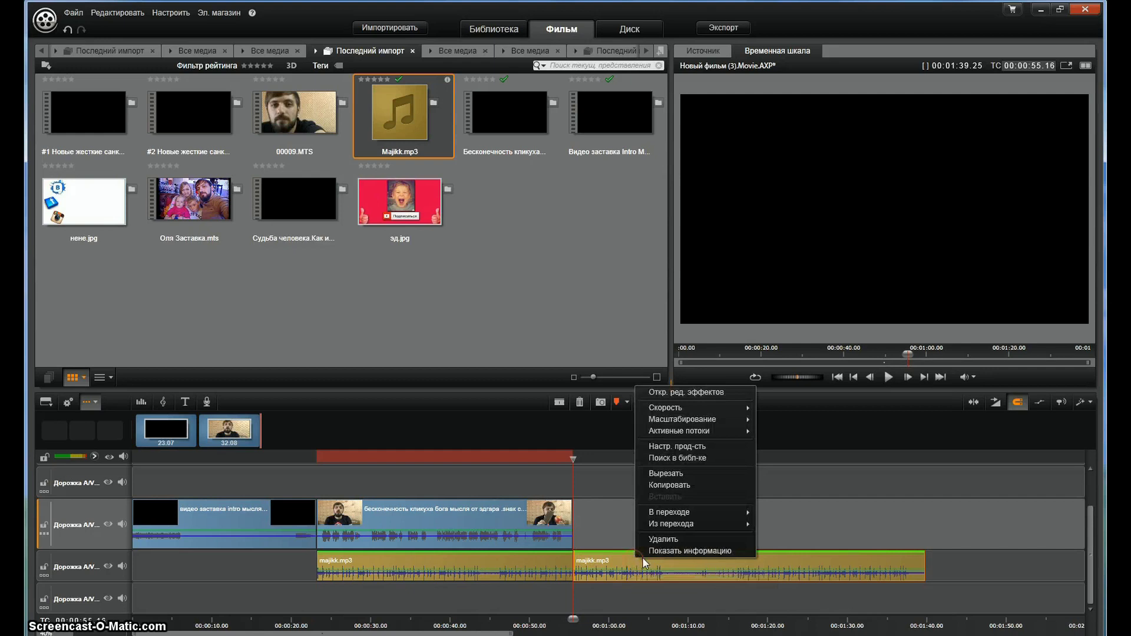
pyautogui.click(651, 545)
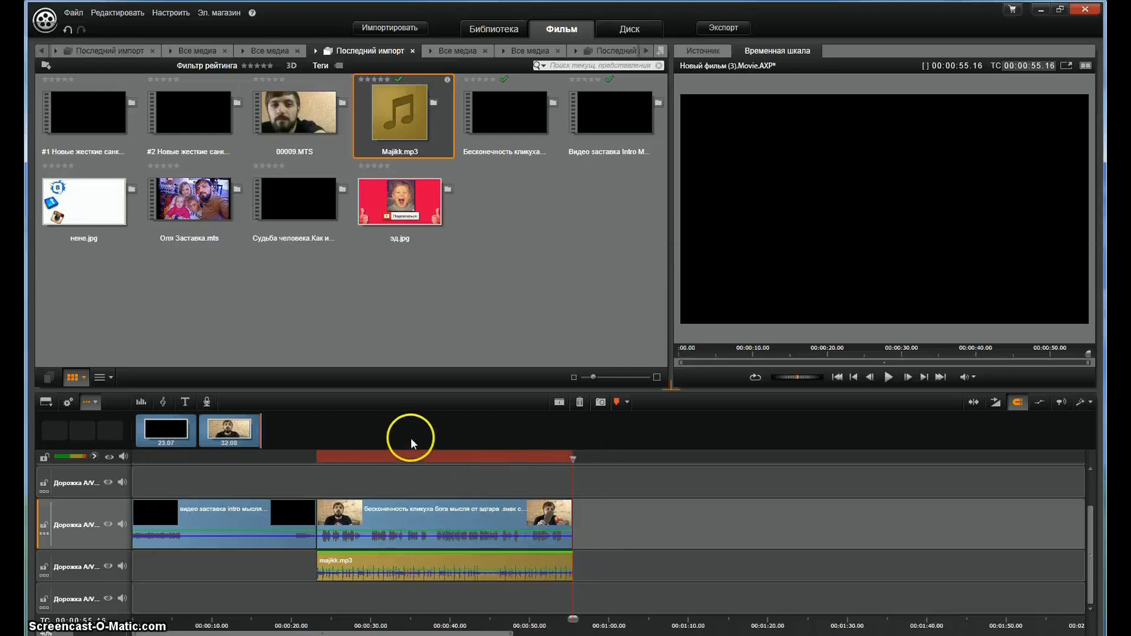
# Detach the audio from the main video clip onto a separate track.
pyautogui.moveTo(575, 458)
pyautogui.mouseDown()
pyautogui.moveTo(525, 463)
pyautogui.moveTo(573, 464)
pyautogui.mouseUp()
pyautogui.click(412, 515)
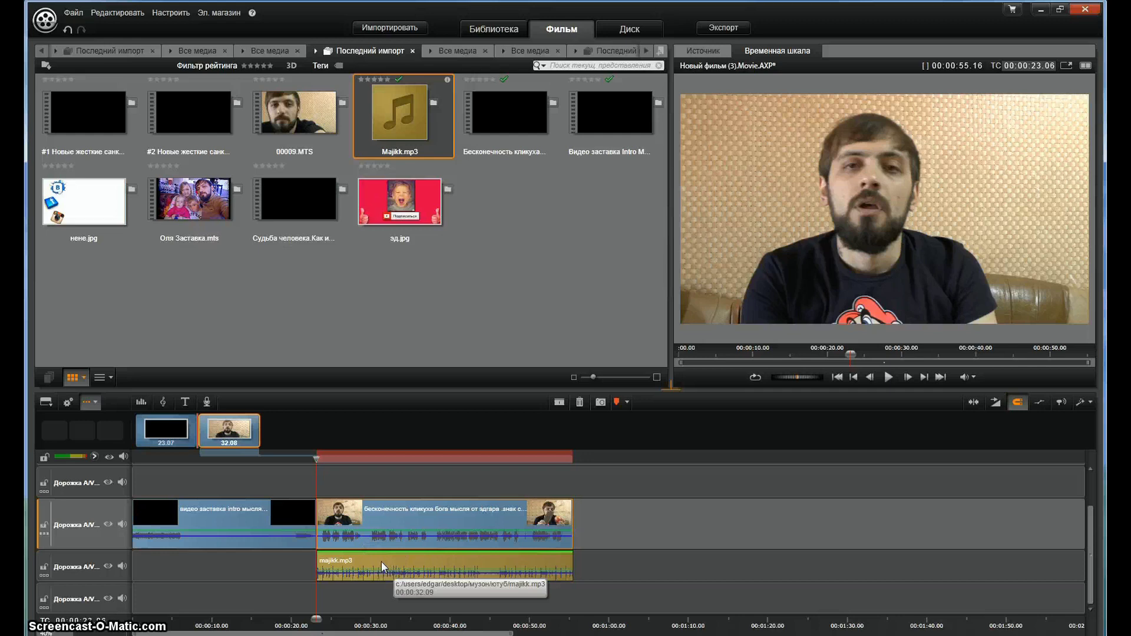
pyautogui.click(466, 518)
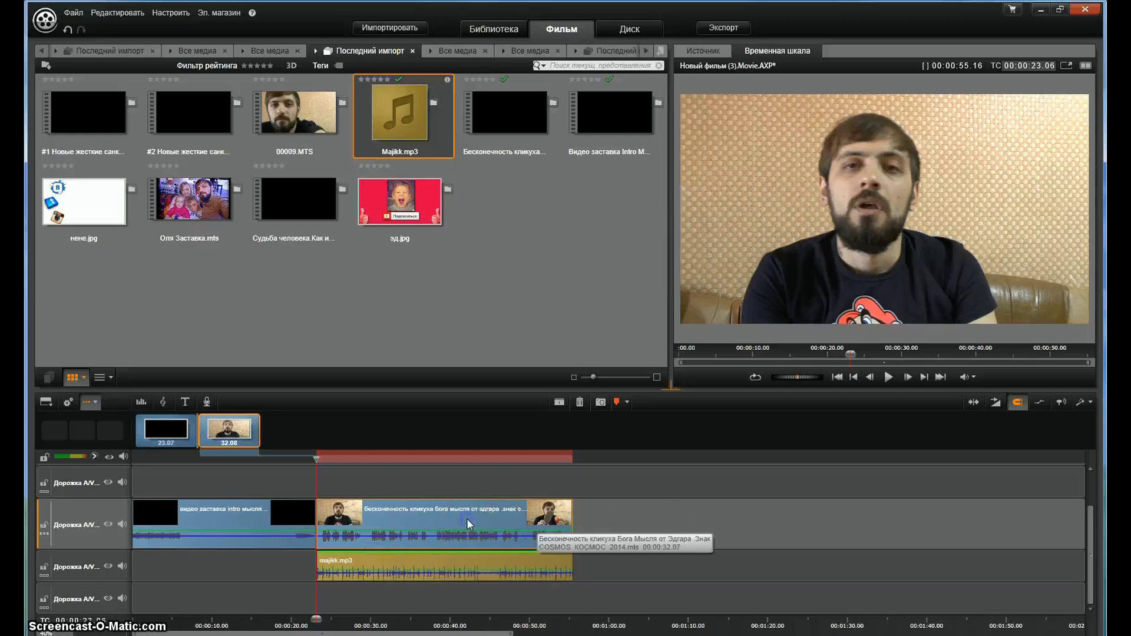
pyautogui.rightClick(467, 519)
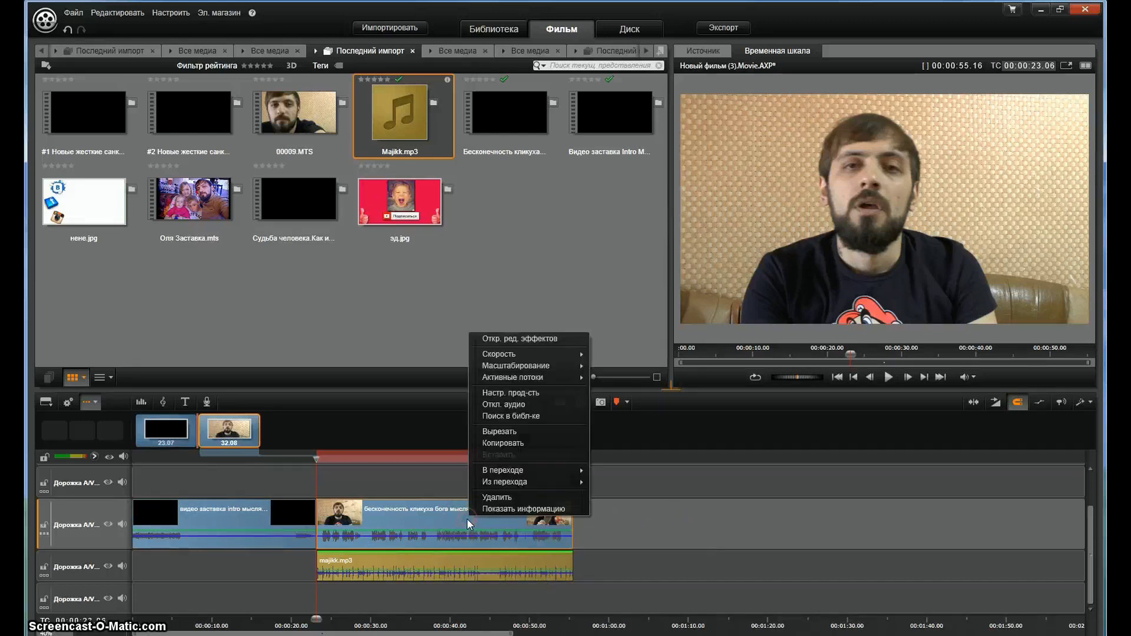
pyautogui.click(510, 404)
pyautogui.scroll(-1, 659, 511)
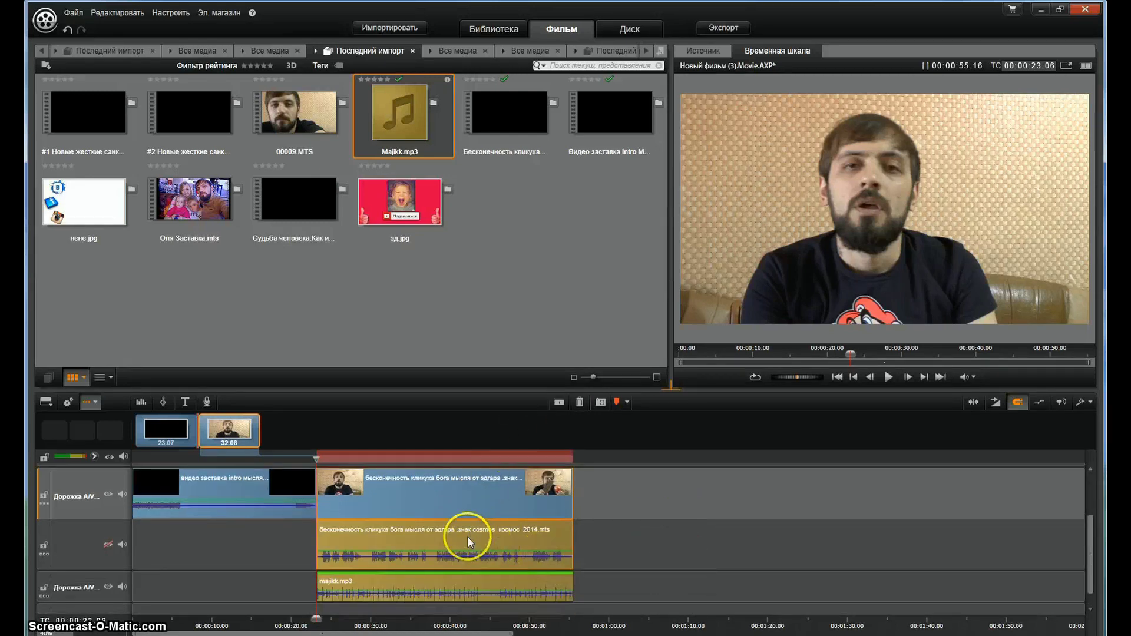
# Delete the main clip's detached audio and move the majikk.mp3 clip up onto the emptied track directly beneath the video.
pyautogui.click(482, 543)
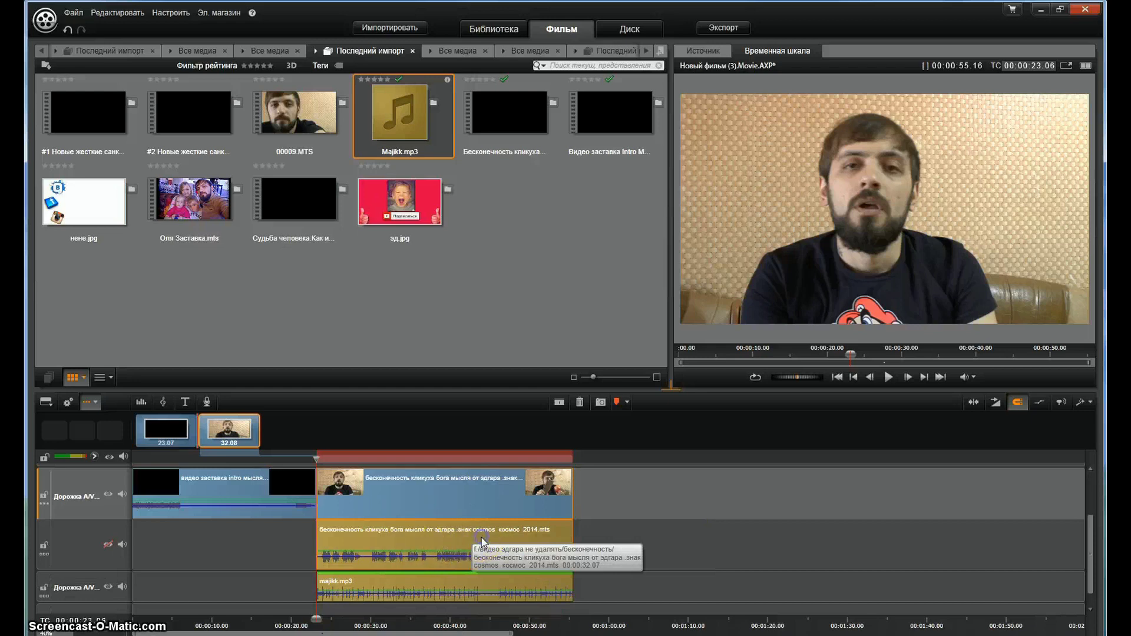
pyautogui.rightClick(482, 543)
pyautogui.click(511, 515)
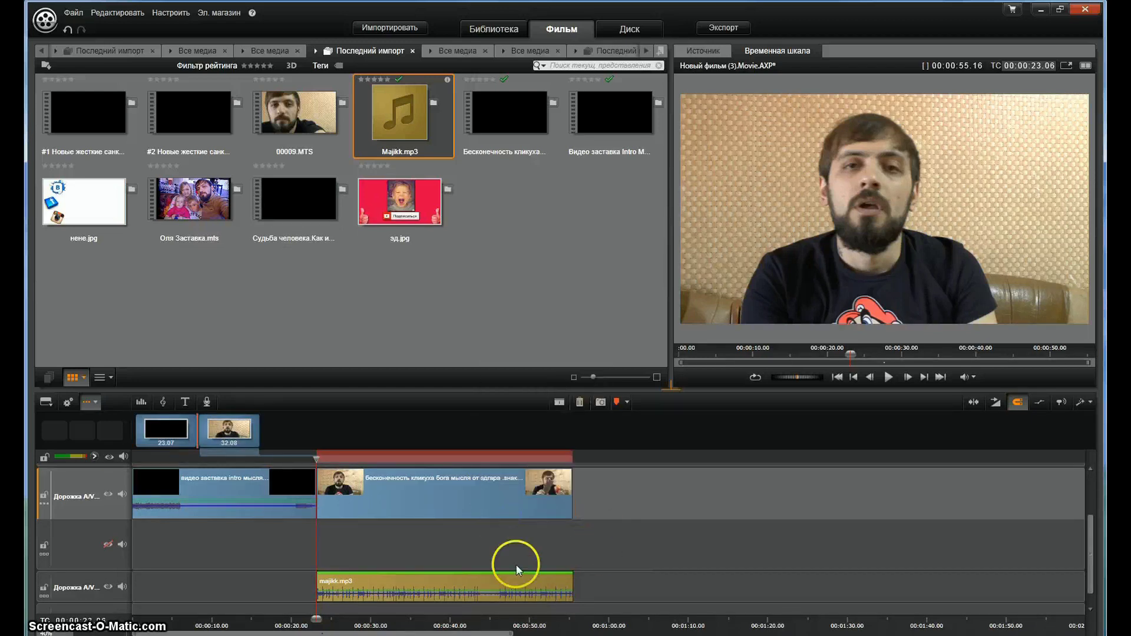
pyautogui.moveTo(462, 586); pyautogui.dragTo(468, 549)
pyautogui.scroll(1, 648, 555)
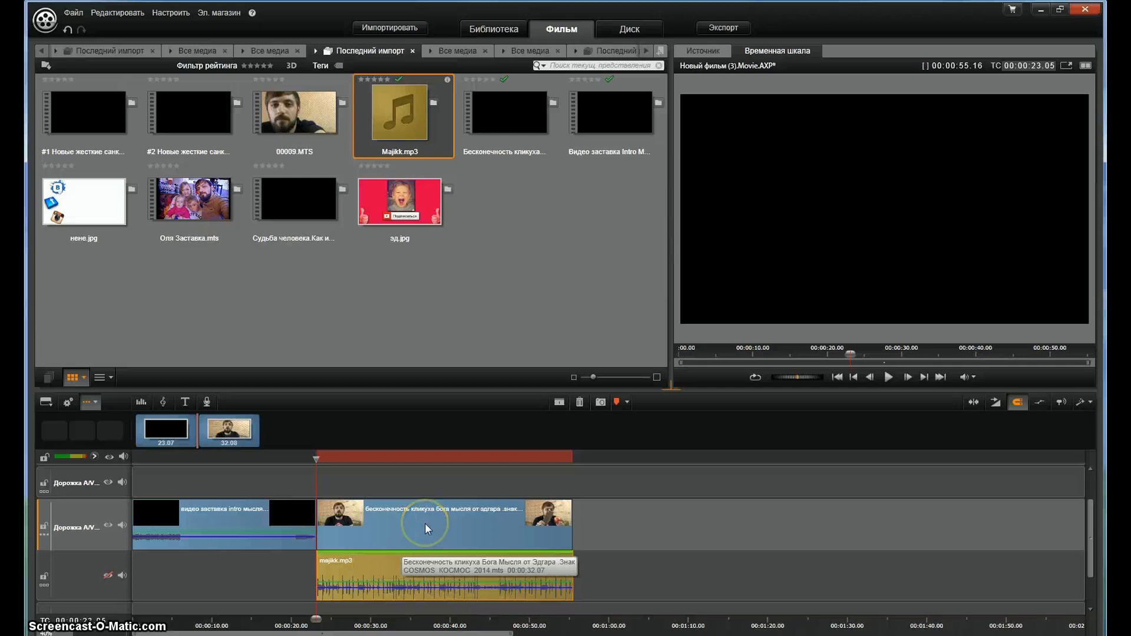
# Scrub the playhead across the main clip to the end of the movie, at 00:00:55.21.
pyautogui.click(441, 523)
pyautogui.click(770, 515)
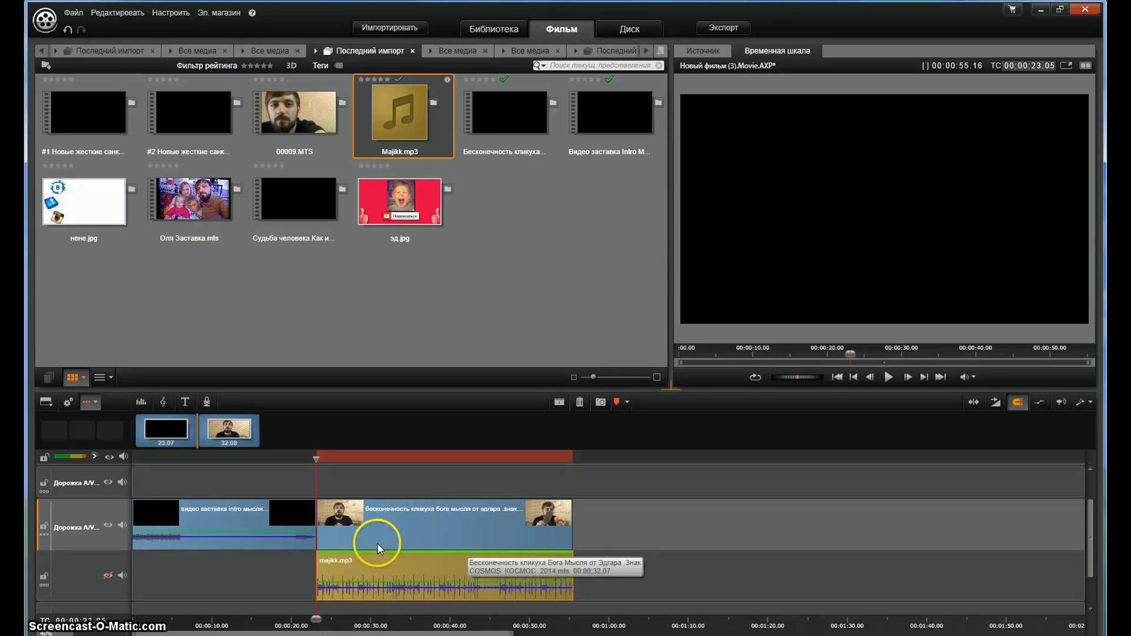
pyautogui.click(325, 458)
pyautogui.moveTo(365, 459); pyautogui.dragTo(574, 460)
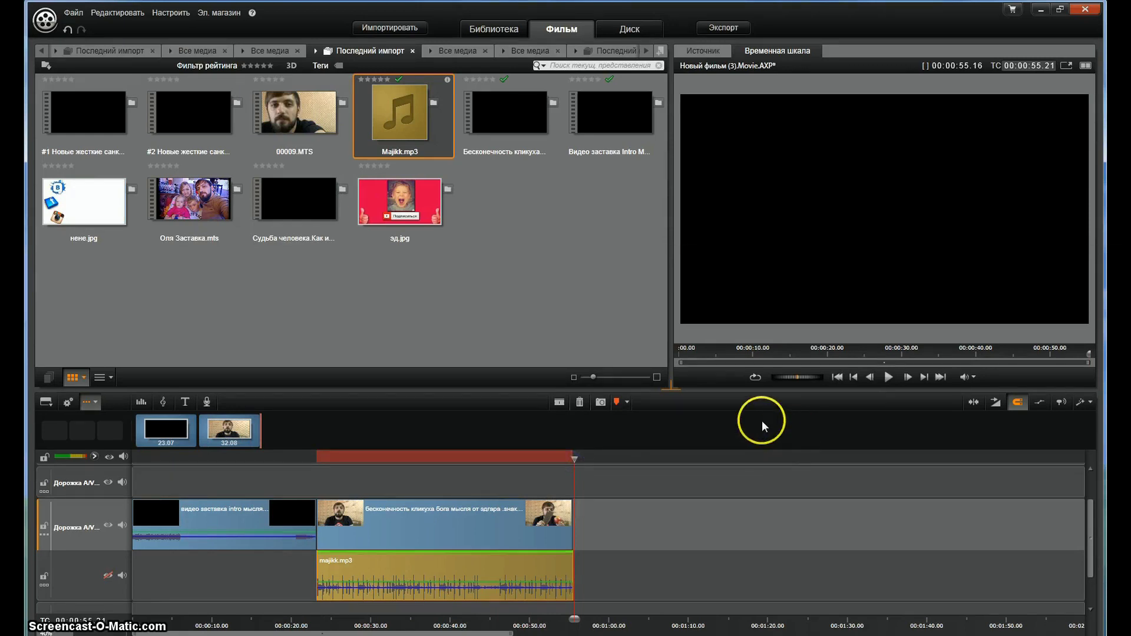
# Open the main video clip in the effects editor and look through the colour effects.
pyautogui.click(383, 525)
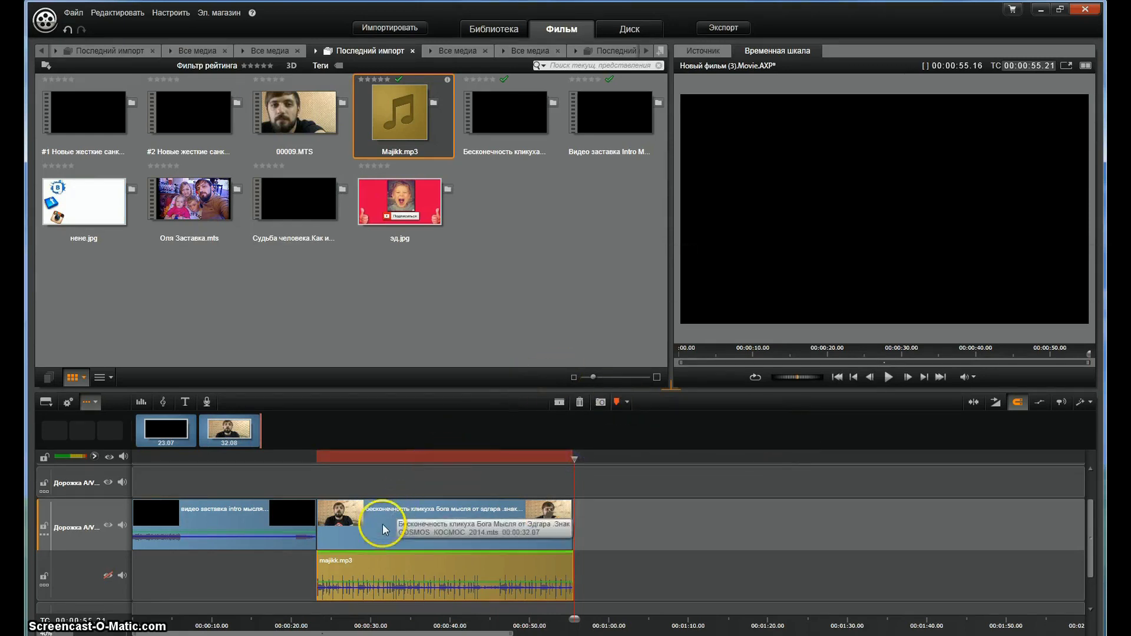
pyautogui.doubleClick(383, 524)
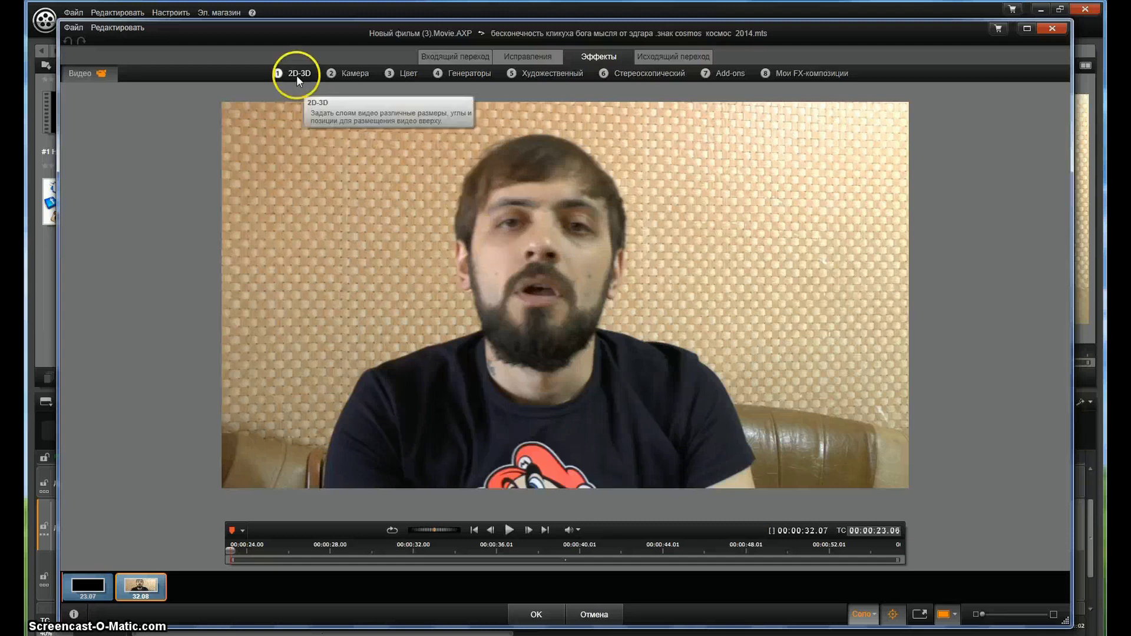
pyautogui.click(404, 73)
pyautogui.click(507, 115)
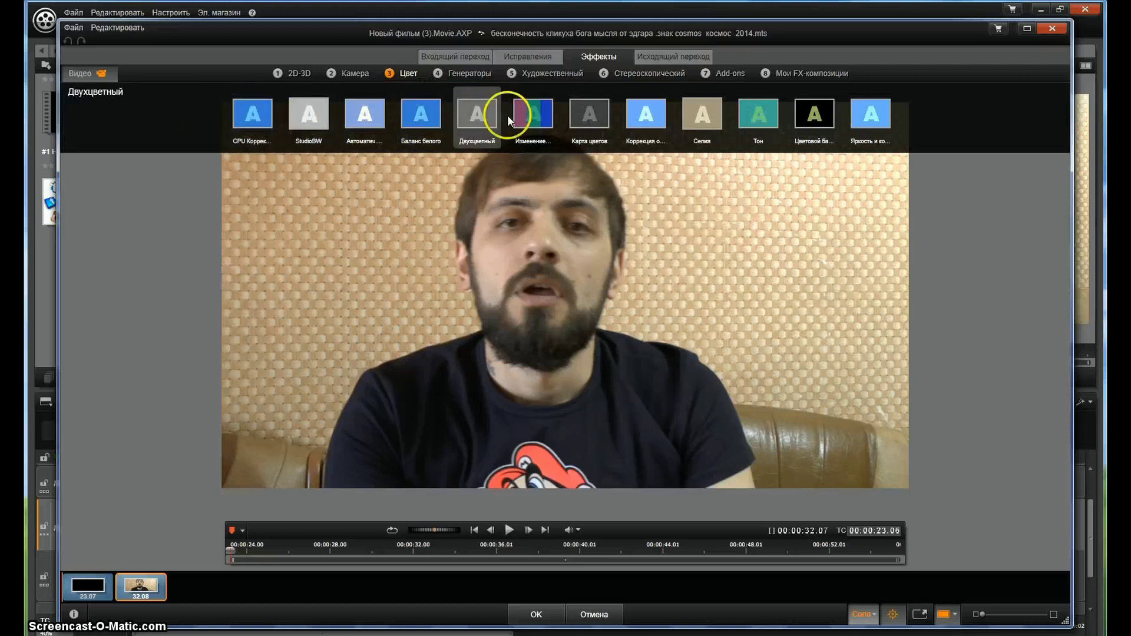
pyautogui.click(315, 123)
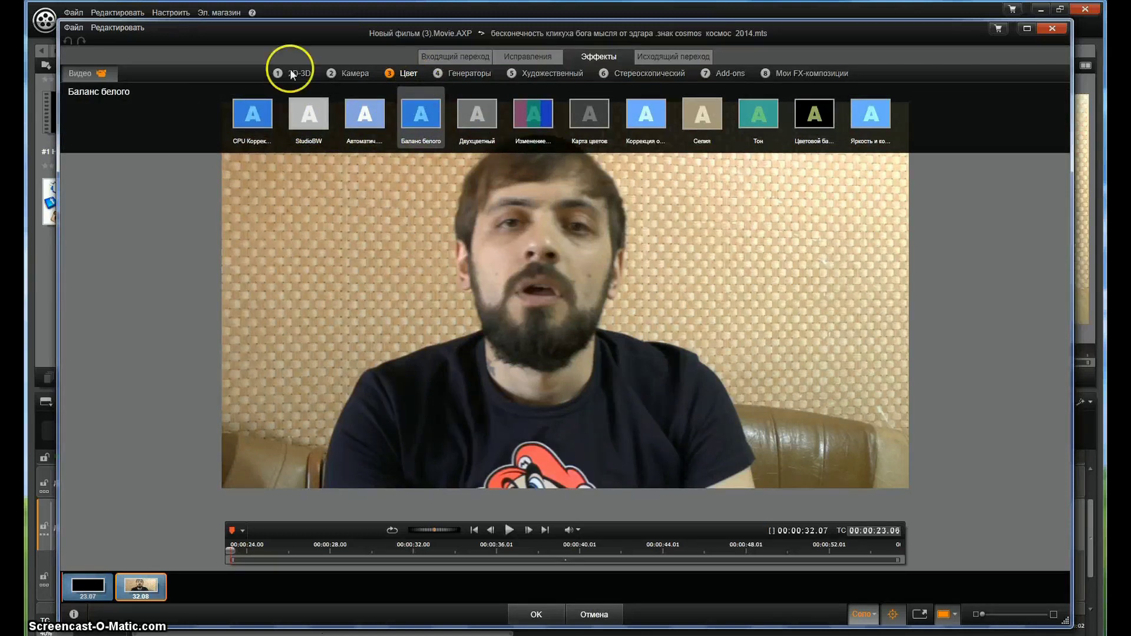
# Add the Magic Bullet Looks effect from the Red Giant Filmmaker Toolkit add-on to the main clip.
pyautogui.click(728, 73)
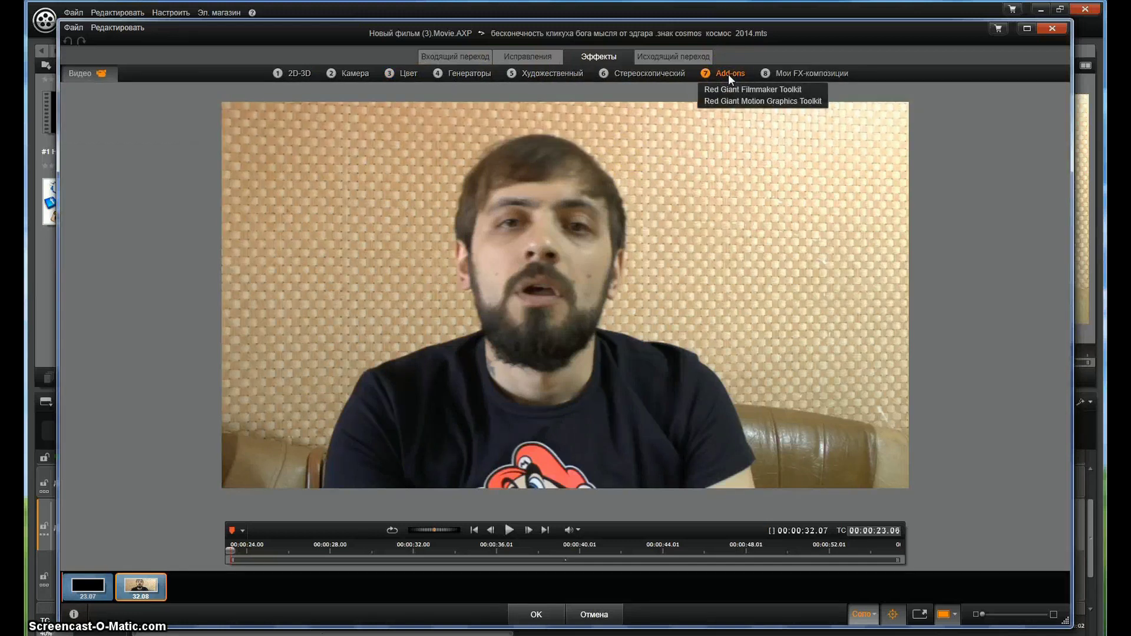
pyautogui.click(729, 75)
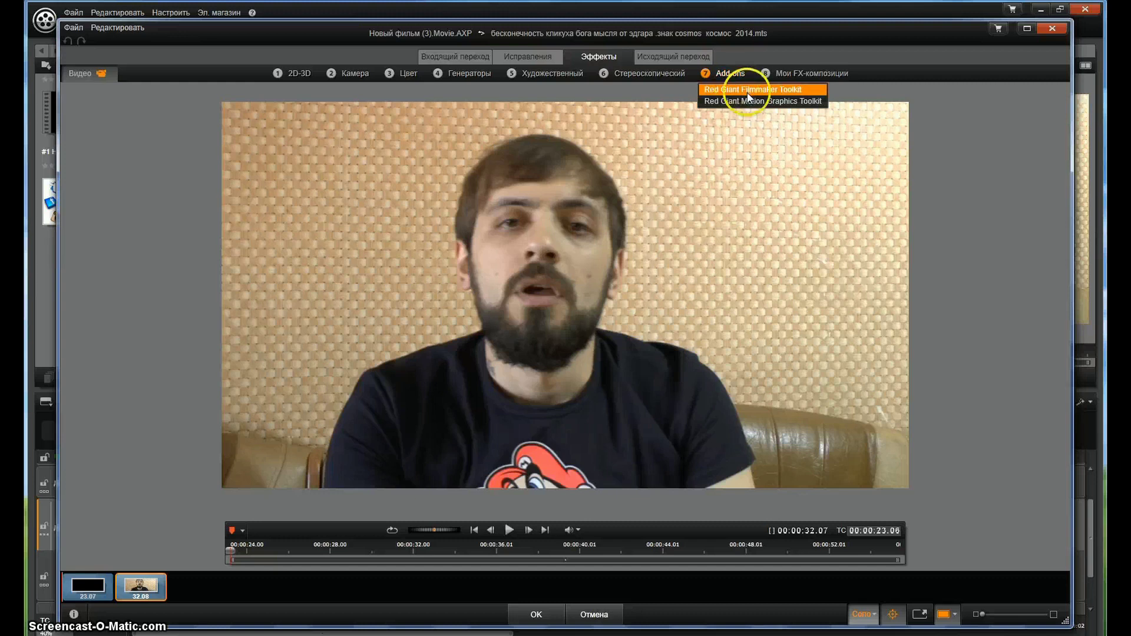
pyautogui.click(747, 93)
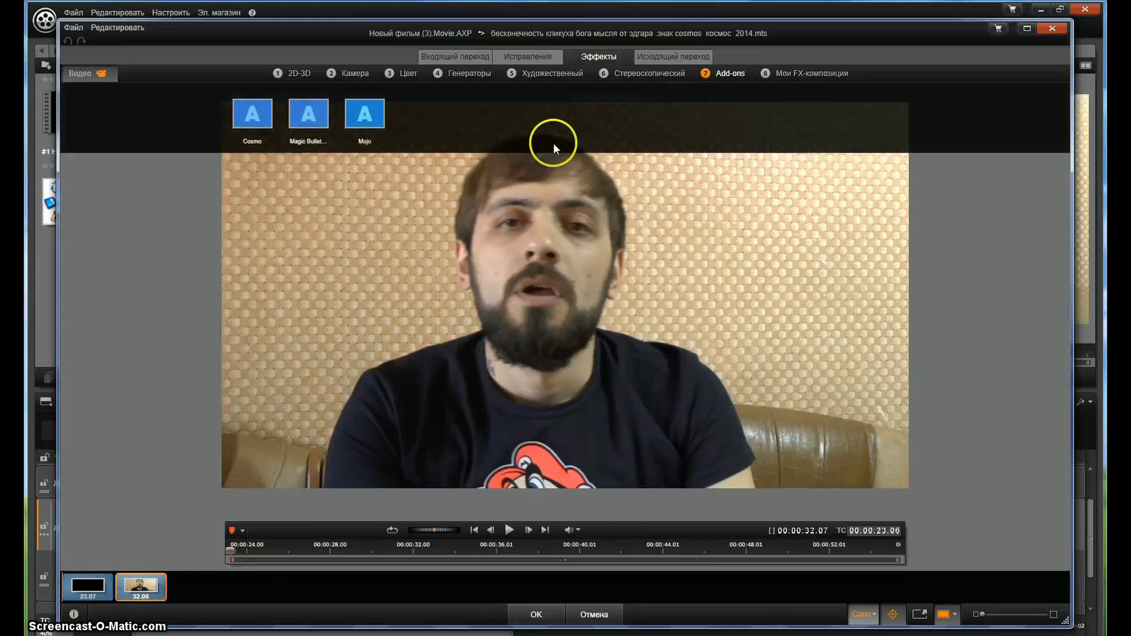
pyautogui.click(308, 116)
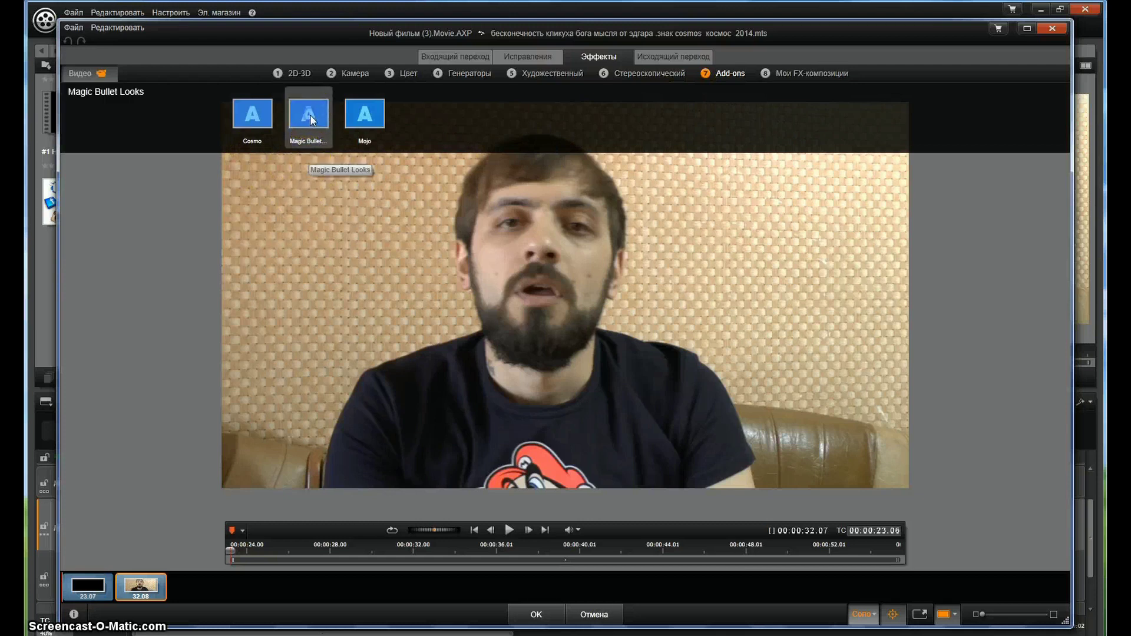
pyautogui.click(466, 277)
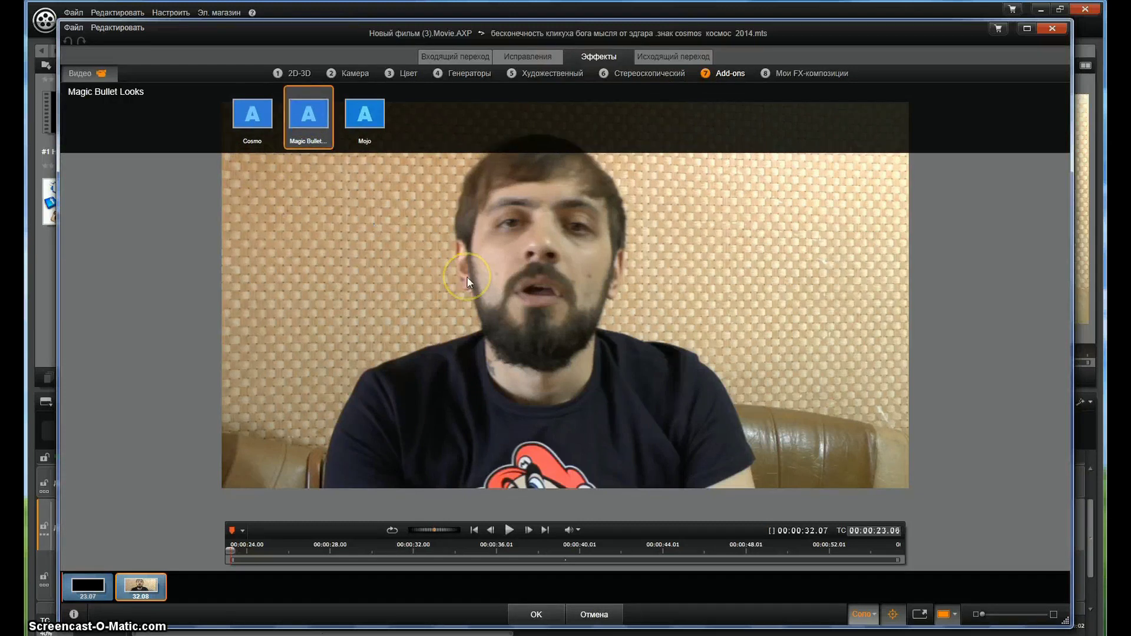
pyautogui.click(466, 276)
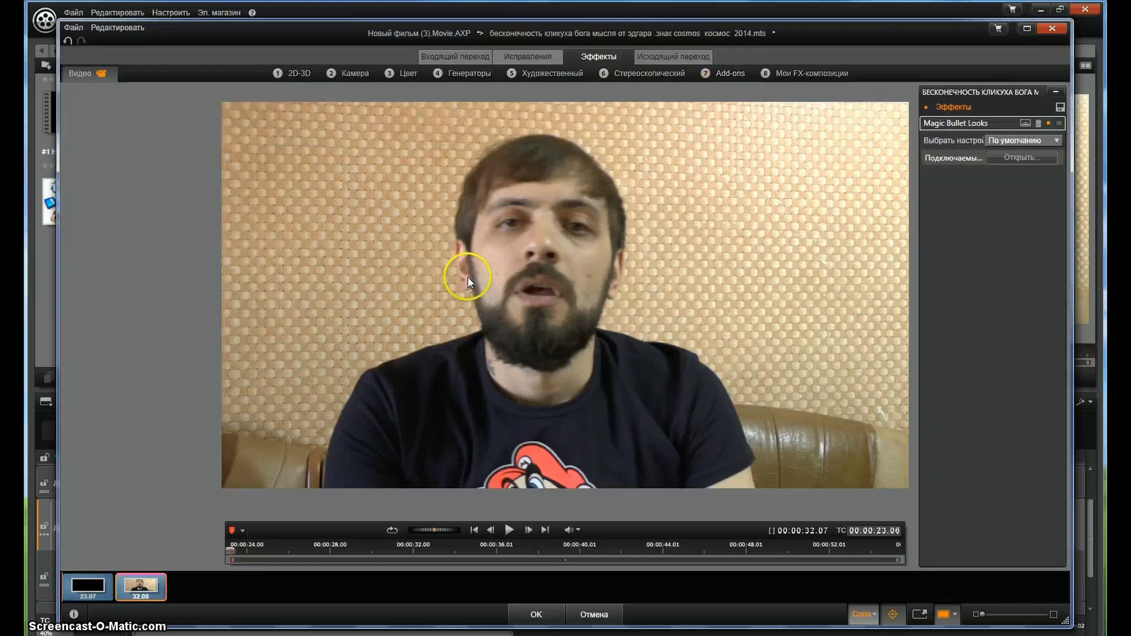
# Open the Magic Bullet Looks plug-in editor and browse its look presets.
pyautogui.click(1017, 157)
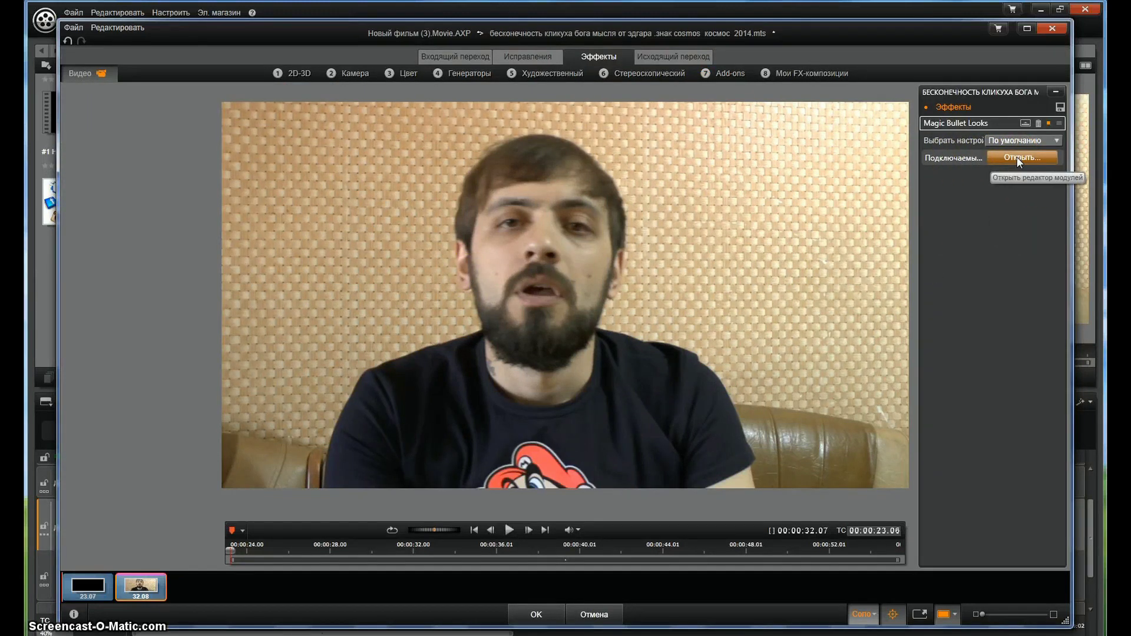
pyautogui.click(1017, 157)
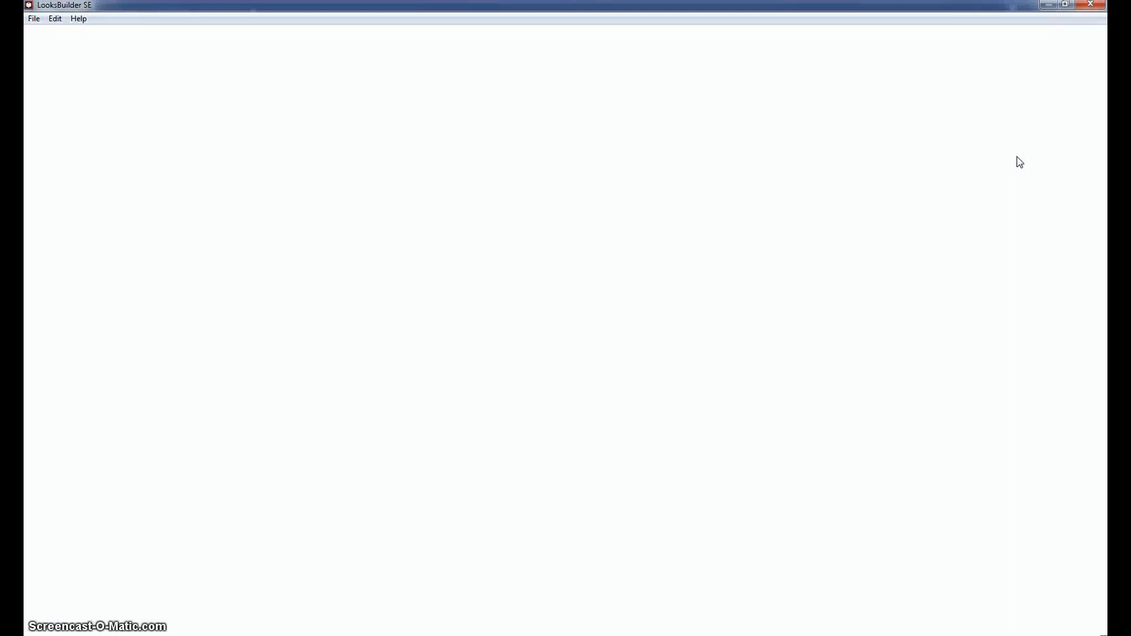
pyautogui.click(437, 219)
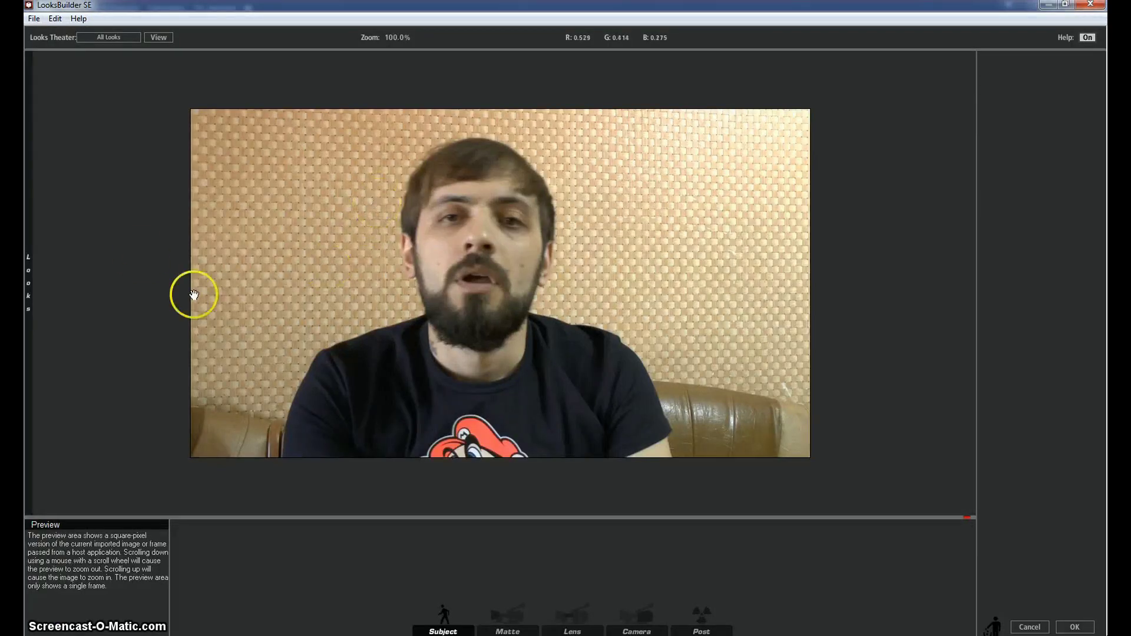
pyautogui.moveTo(24, 269)
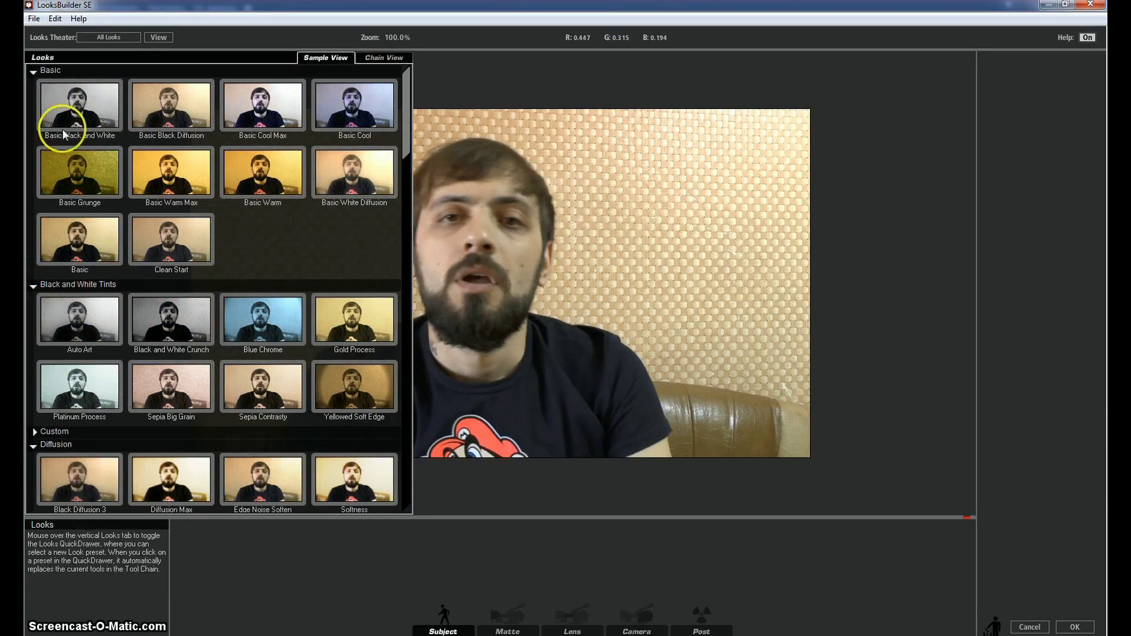
pyautogui.scroll(-2, 205, 308)
pyautogui.scroll(-3, 206, 308)
pyautogui.scroll(5, 222, 220)
# Try the Basic Black and White, Basic Black Diffusion and Black and White Crunch looks on the main clip.
pyautogui.click(83, 121)
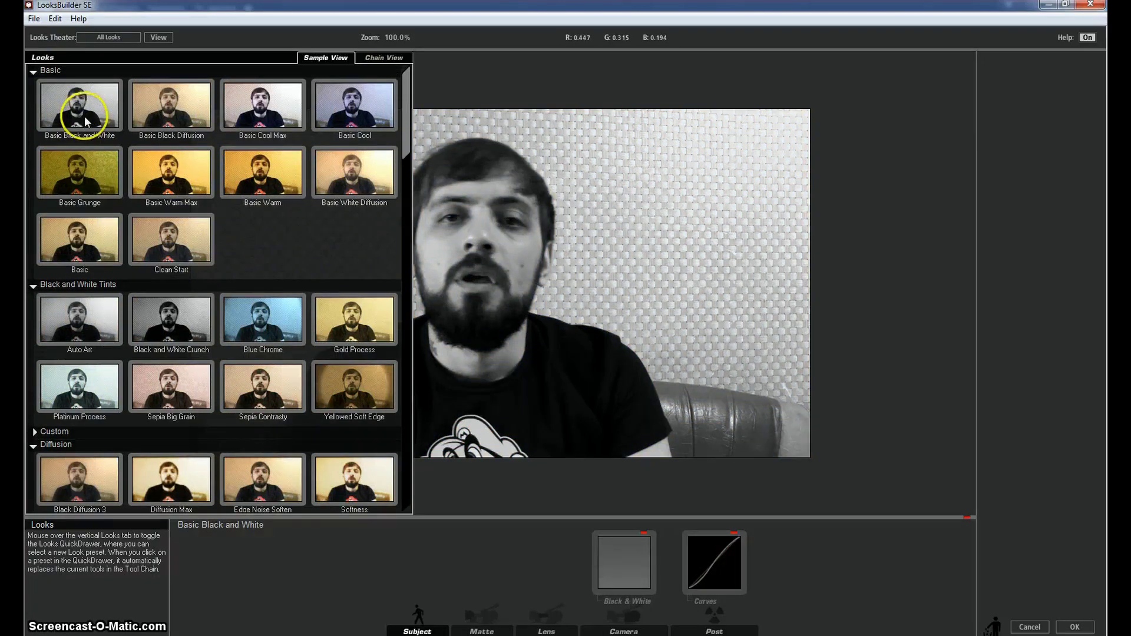
pyautogui.click(189, 121)
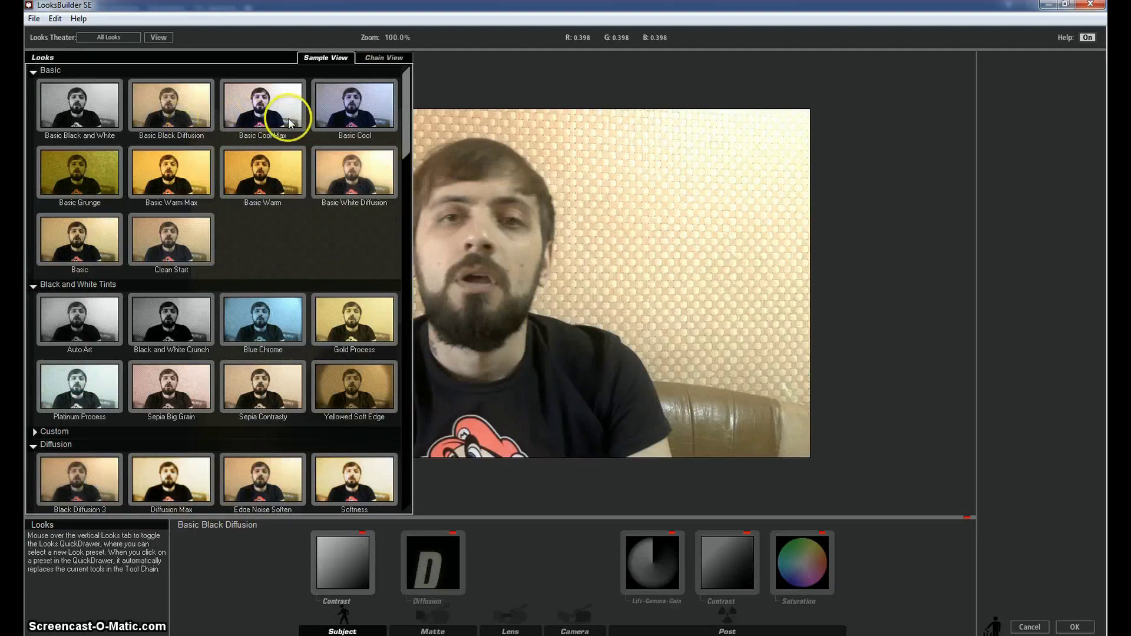
pyautogui.click(257, 174)
pyautogui.scroll(-1, 201, 247)
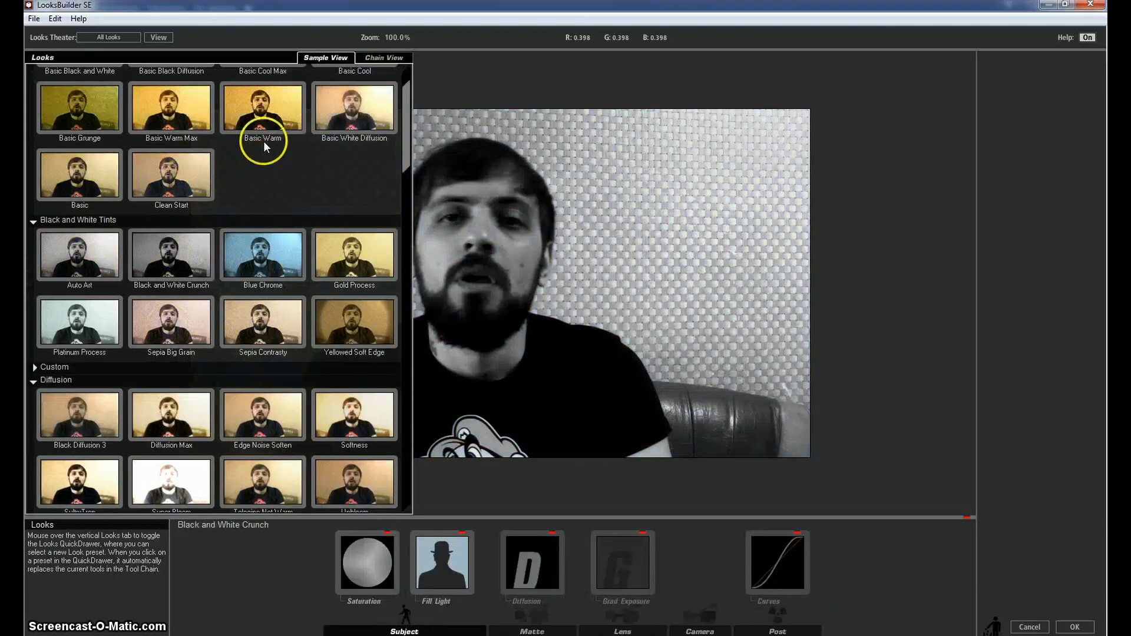
pyautogui.scroll(1, 265, 141)
# Choose the Basic Warm Max look, accept it, and apply the effect to the main clip on the timeline.
pyautogui.click(171, 171)
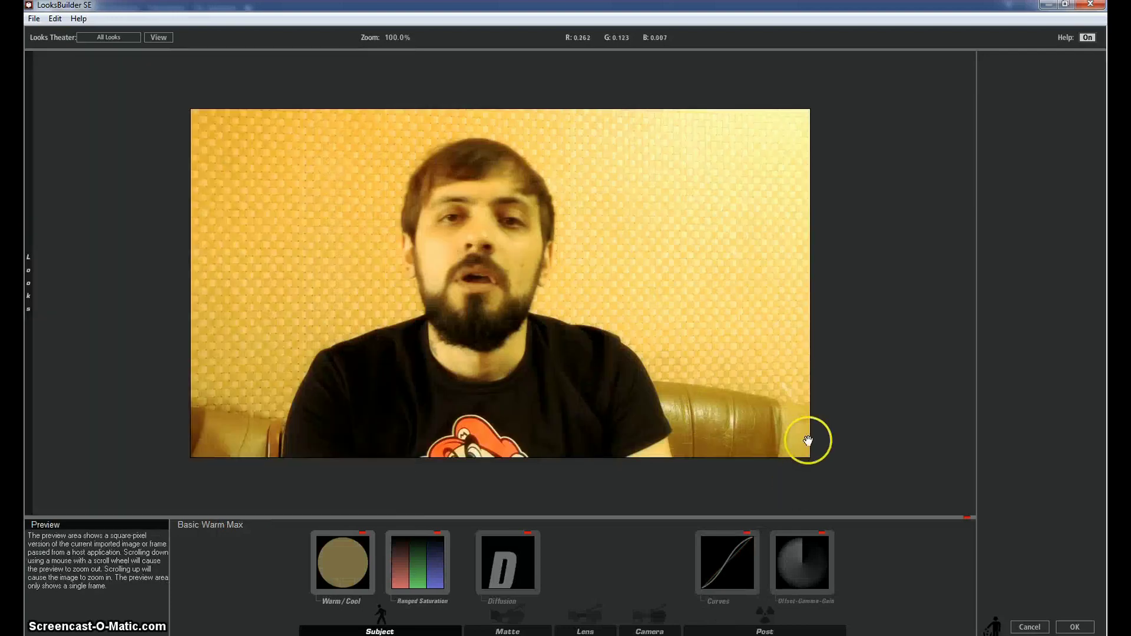
pyautogui.click(1075, 627)
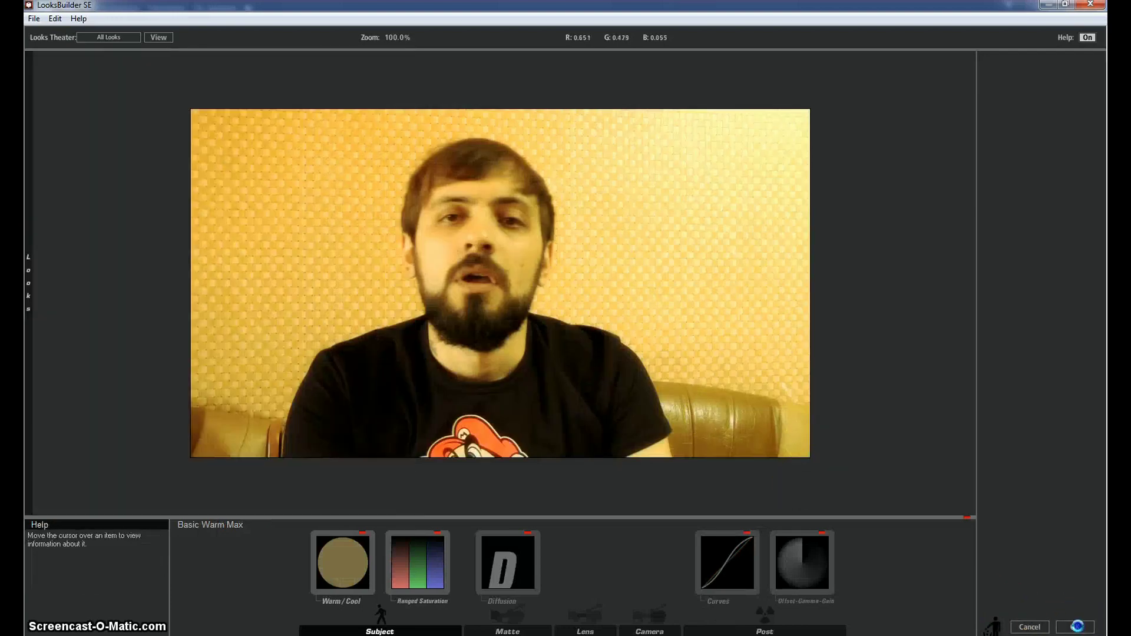
pyautogui.click(554, 352)
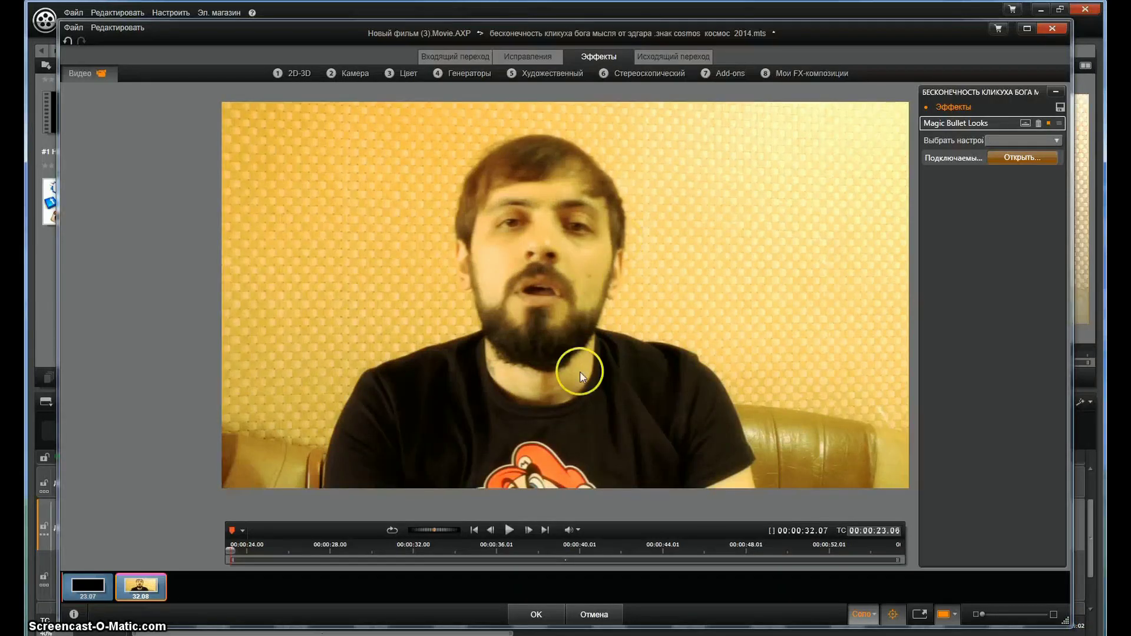
pyautogui.click(539, 608)
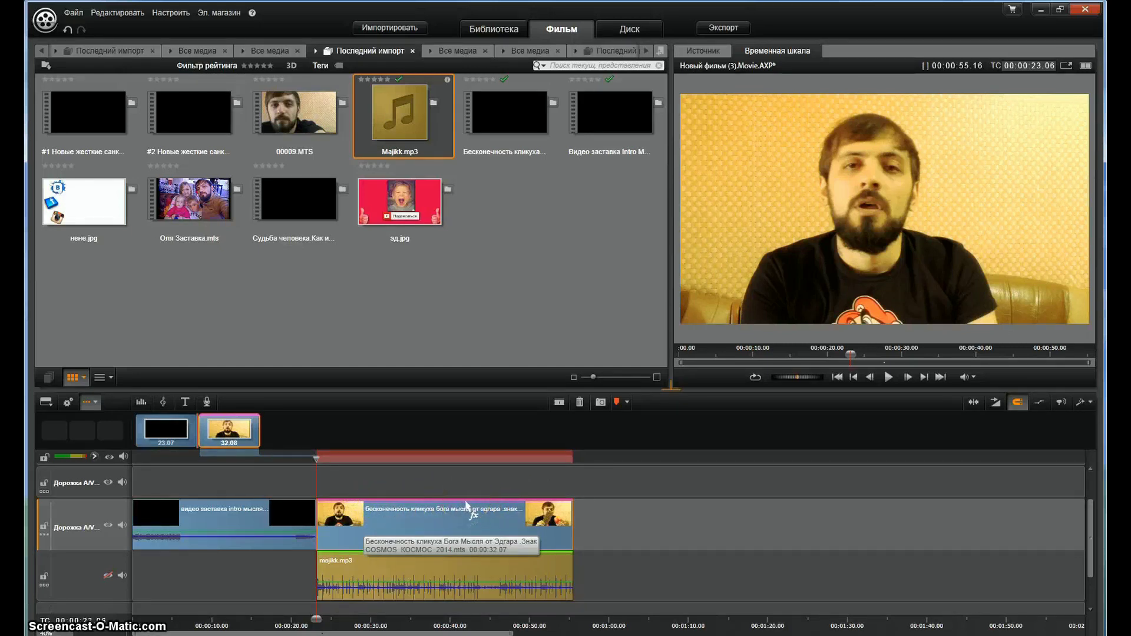
pyautogui.click(391, 537)
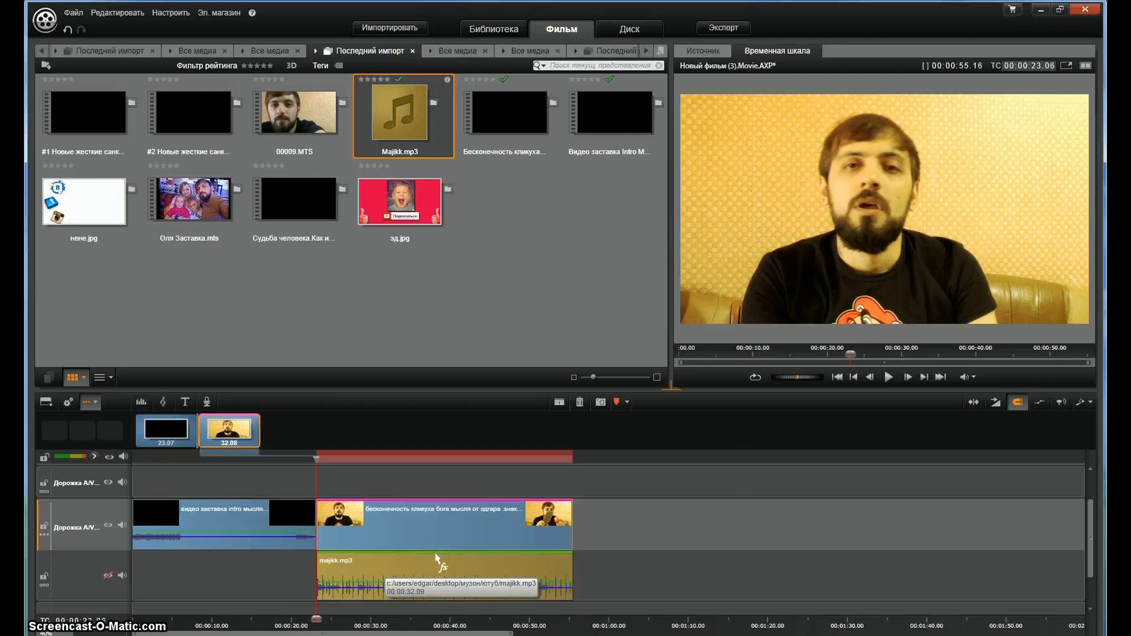
pyautogui.click(412, 571)
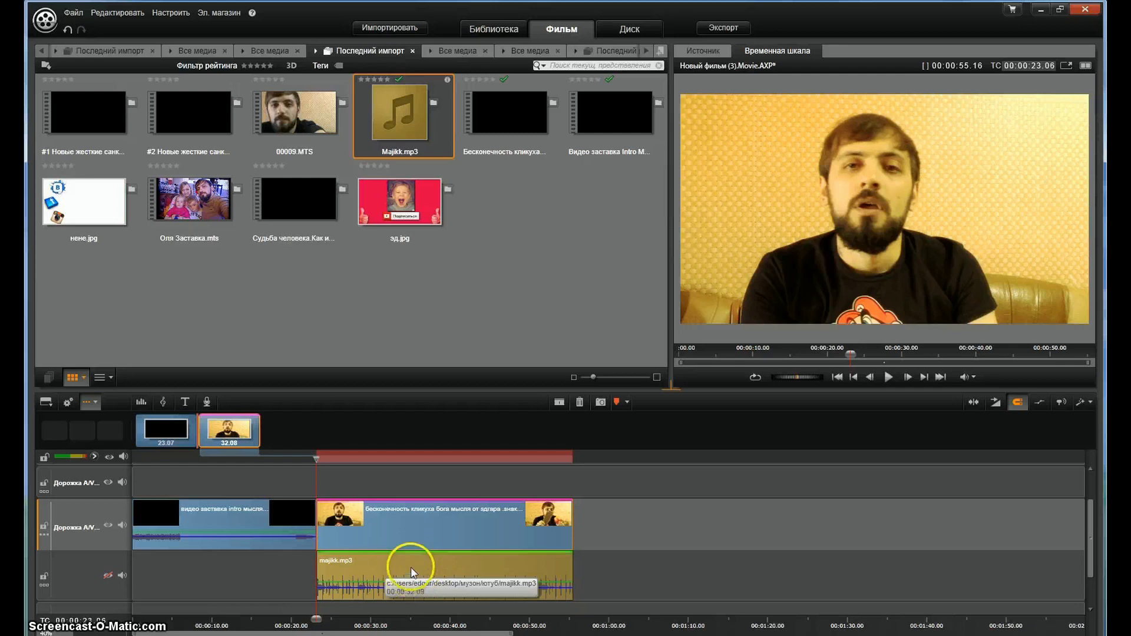
pyautogui.click(436, 500)
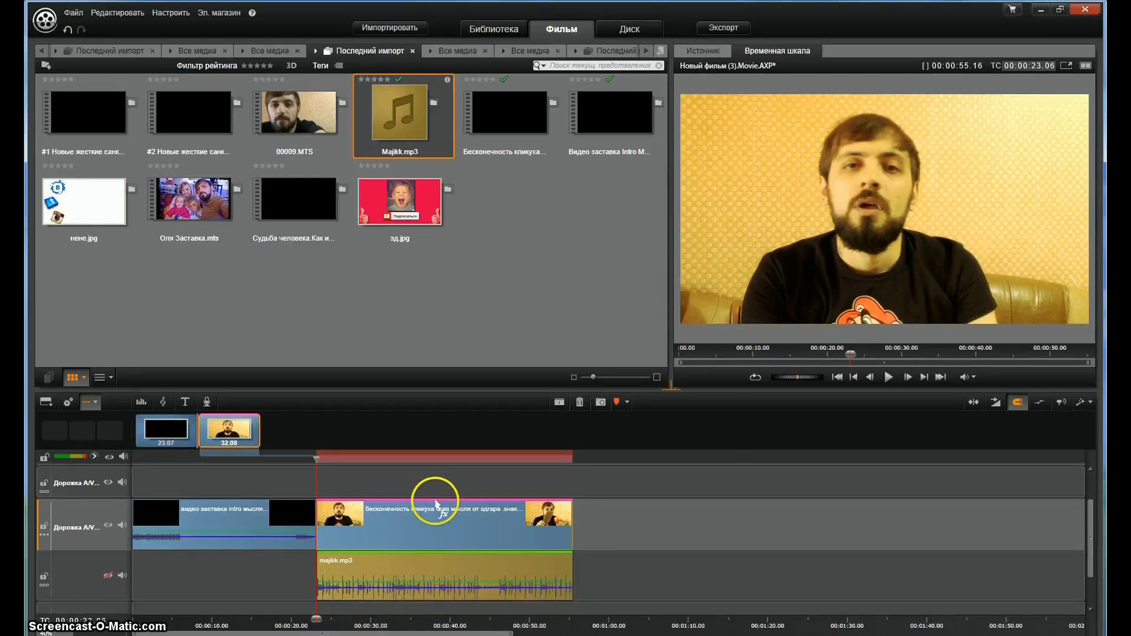
pyautogui.click(465, 528)
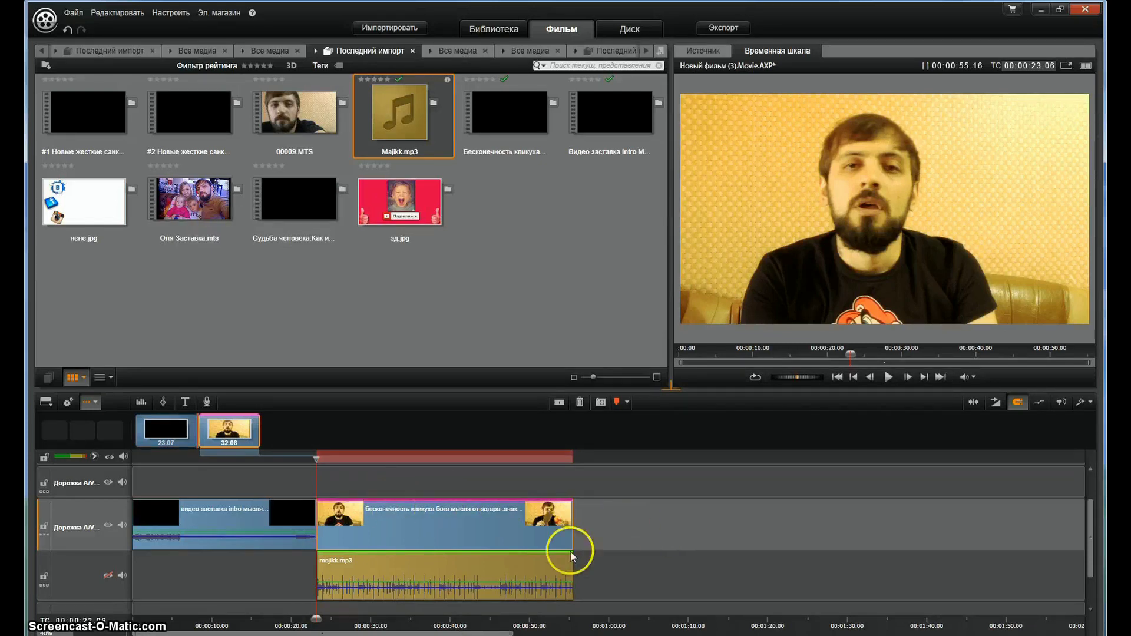
# Add the 00009.MTS clip to the video track directly after the main clip.
pyautogui.moveTo(285, 115); pyautogui.dragTo(596, 520)
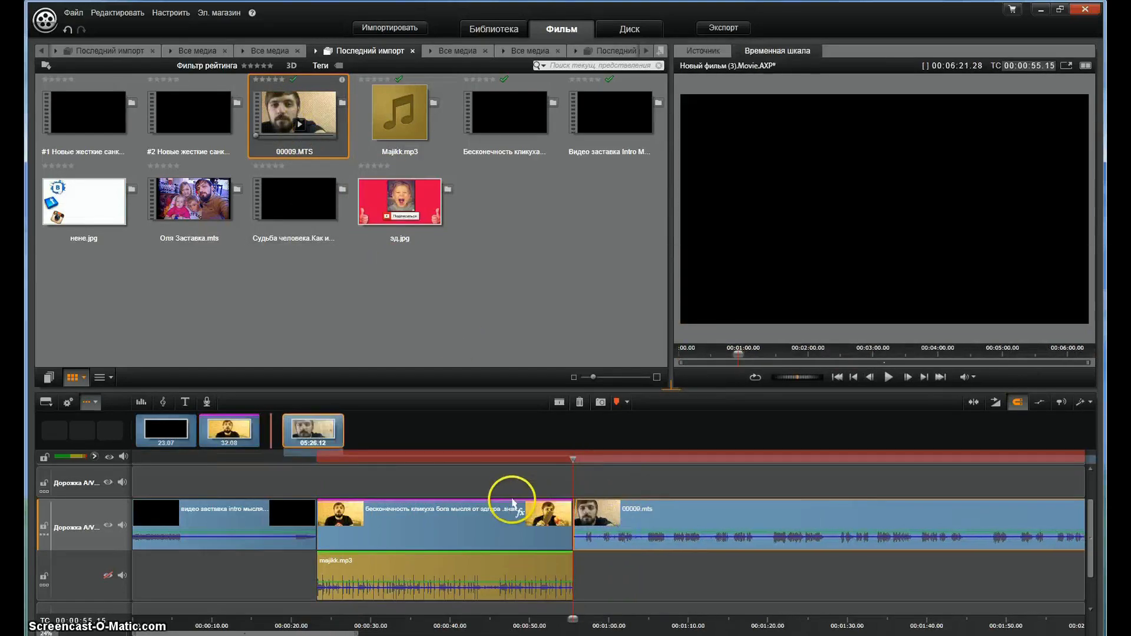
# Cut all effects from the main clip on the video track.
pyautogui.click(651, 506)
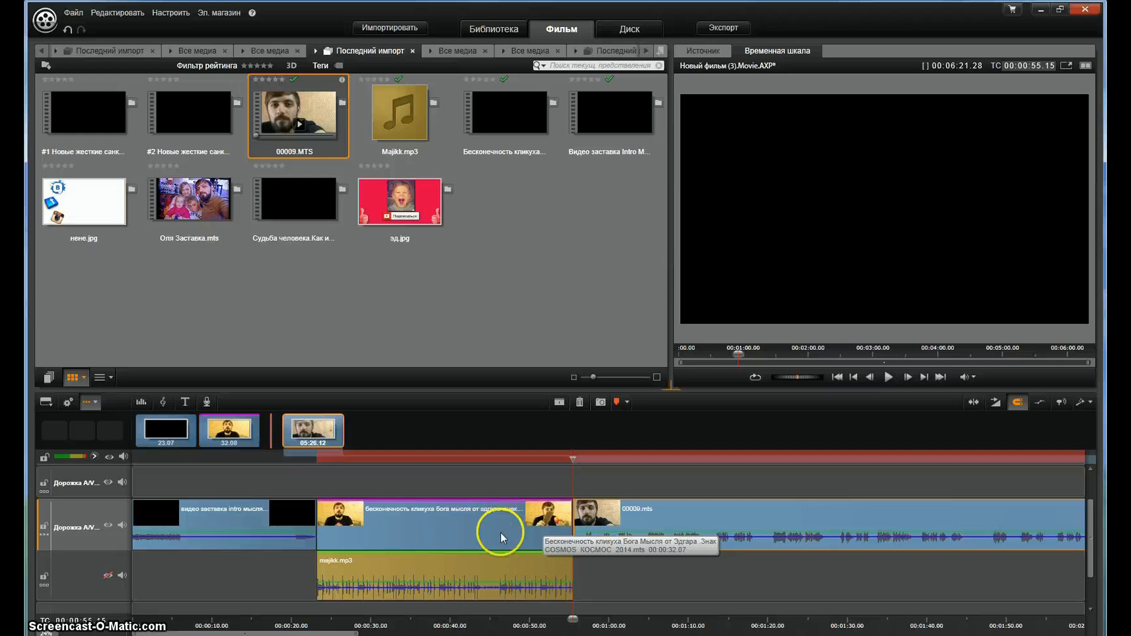
pyautogui.click(495, 504)
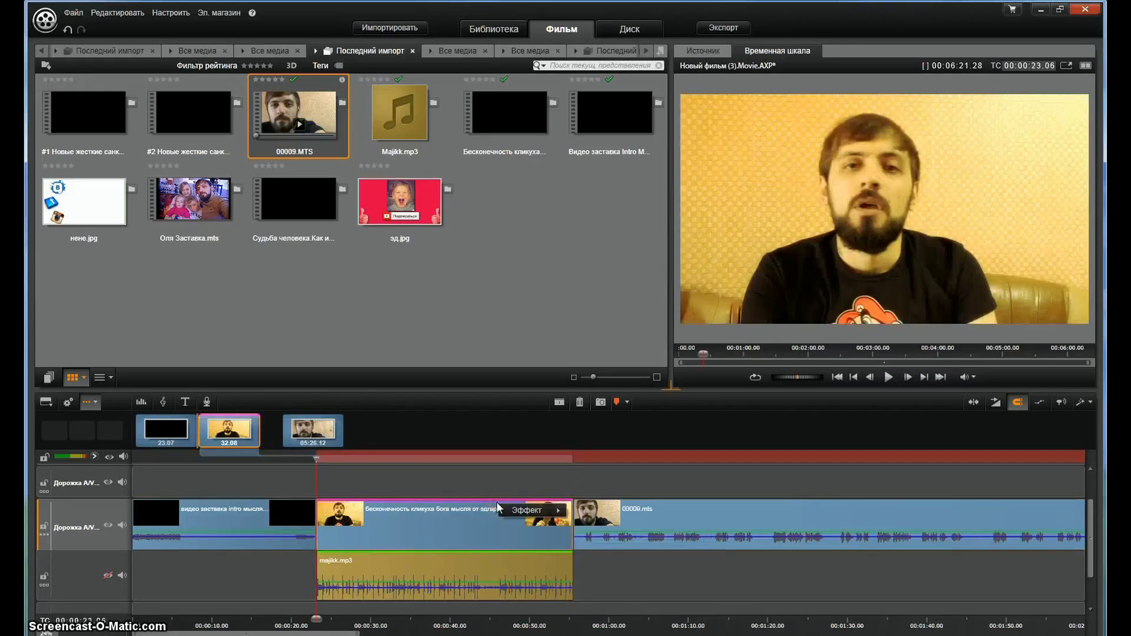
pyautogui.moveTo(525, 512)
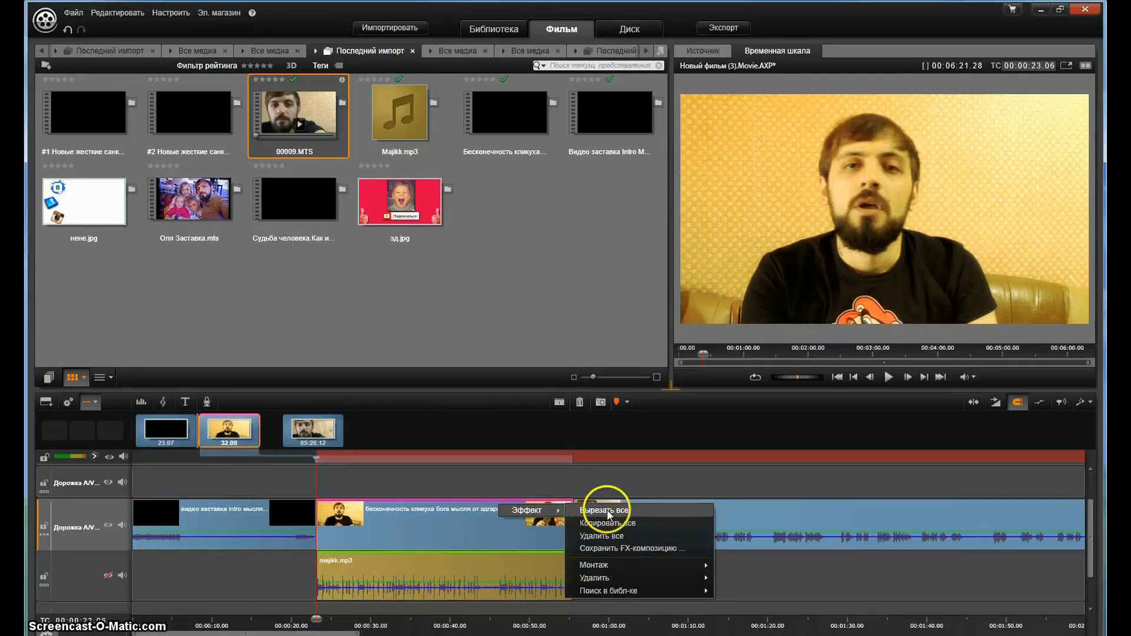
pyautogui.click(599, 510)
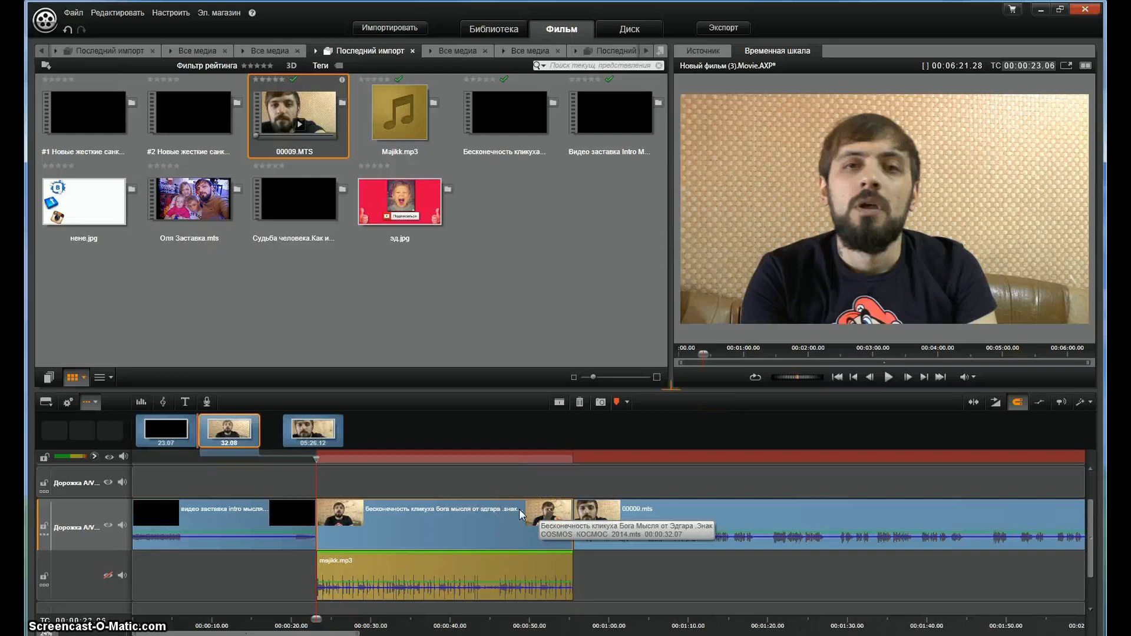
pyautogui.click(504, 509)
pyautogui.click(503, 504)
pyautogui.click(279, 355)
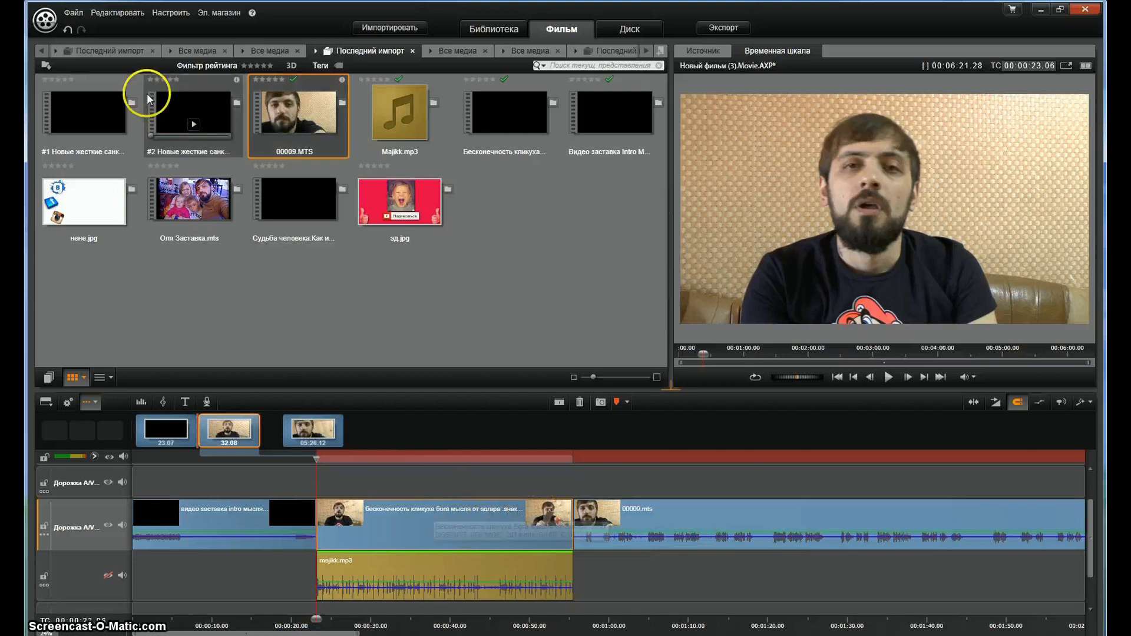
# Undo the removal of the main clip's effects.
pyautogui.click(66, 32)
pyautogui.click(465, 463)
# Delete the 00009.MTS clip from the video track and move the playhead to 00:00:38.10 within the main clip.
pyautogui.click(652, 513)
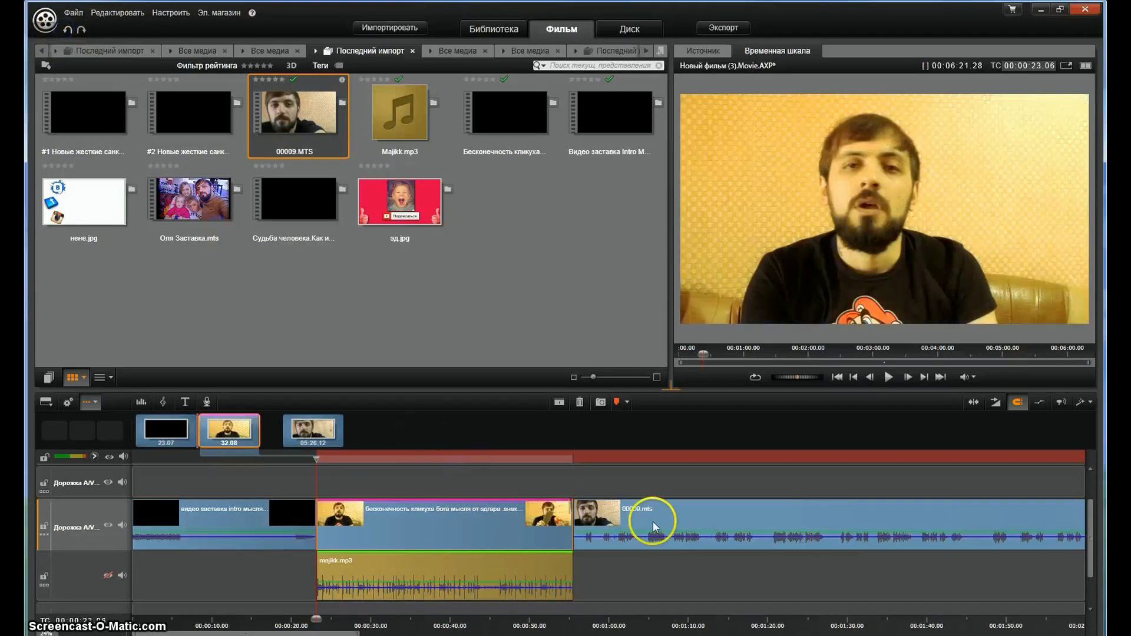
pyautogui.click(661, 522)
pyautogui.rightClick(679, 518)
pyautogui.click(690, 498)
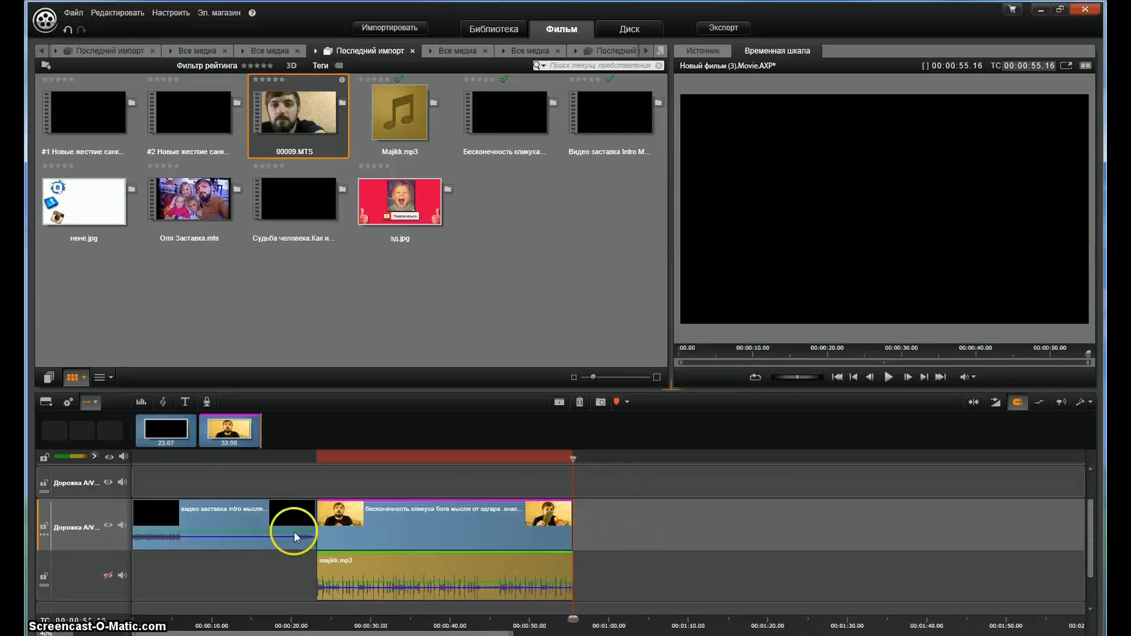
pyautogui.moveTo(571, 461); pyautogui.dragTo(436, 477)
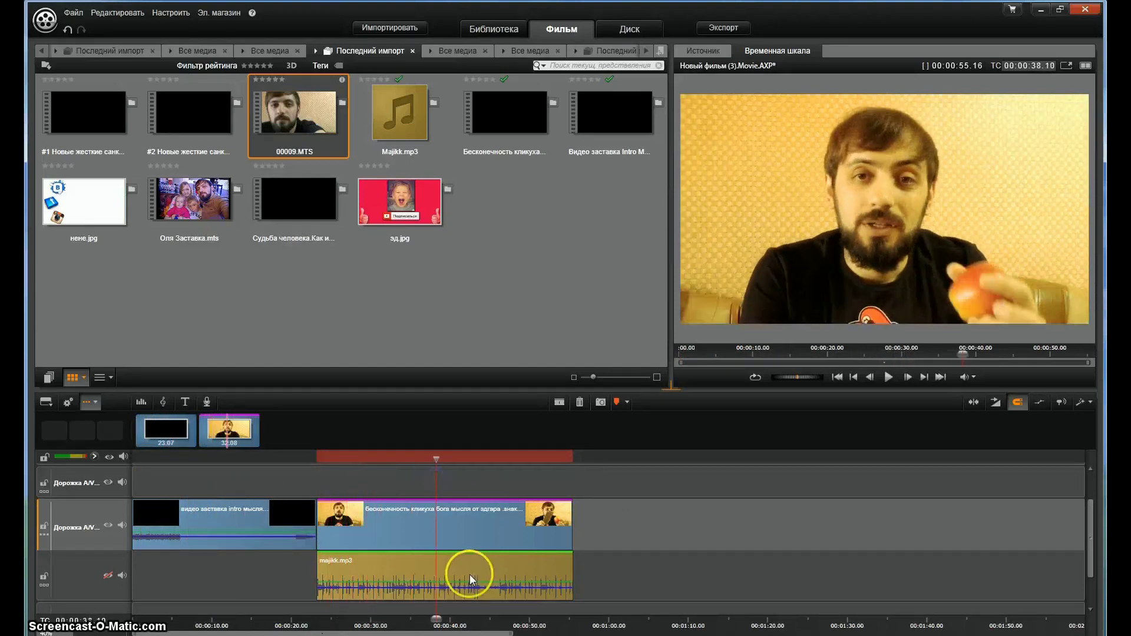